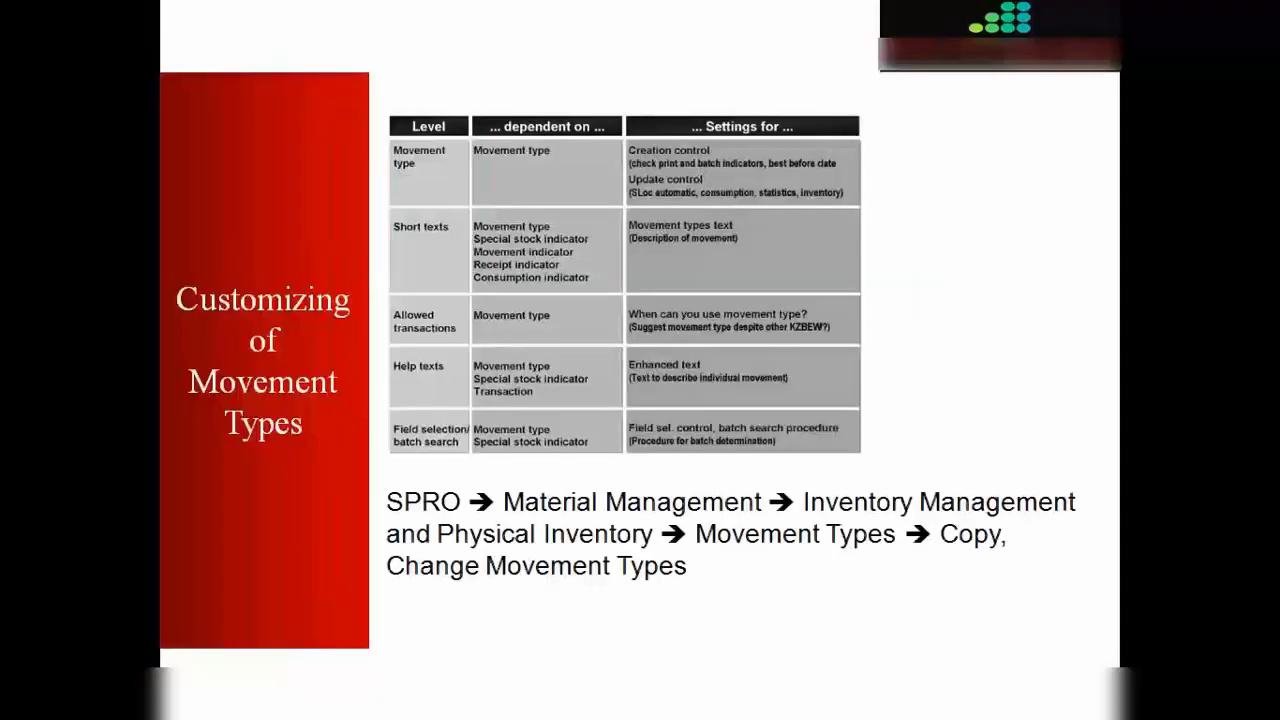
Switch to the SAP customizing guide and close the open MIGO goods receipt window.
left_click_drag(645, 475, 748, 528)
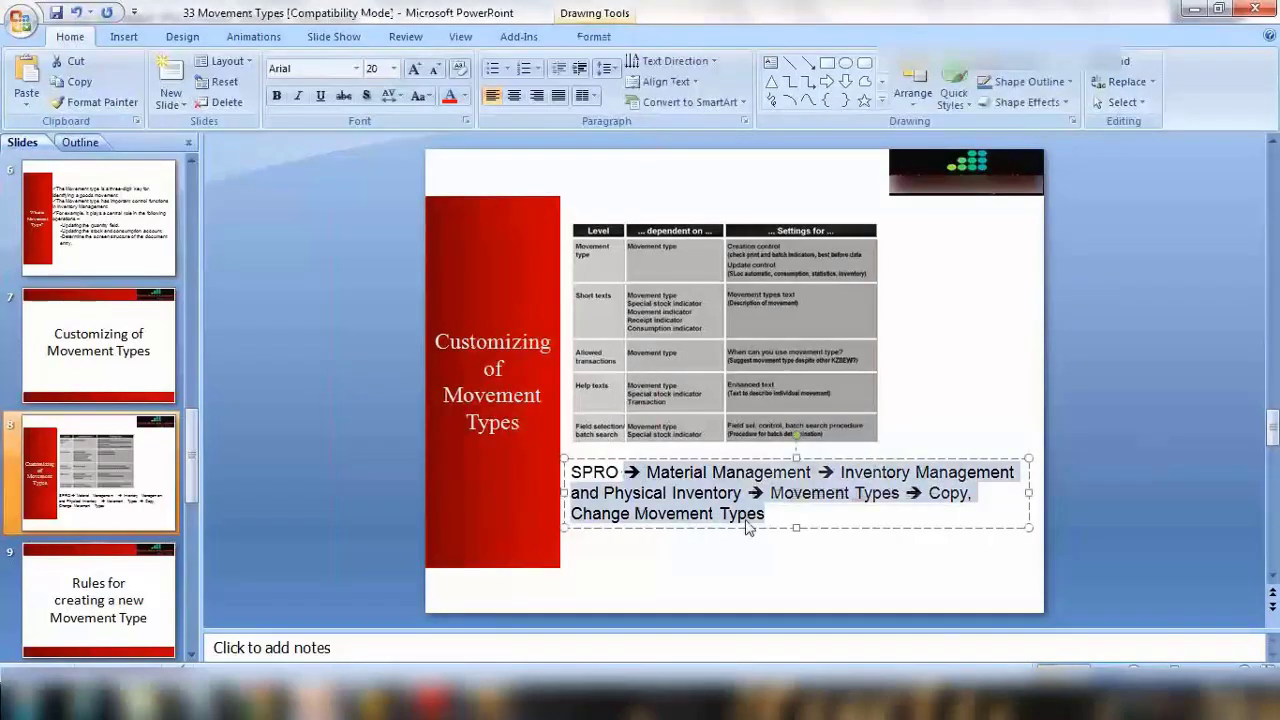
mouse_move(380, 705)
left_click(327, 654)
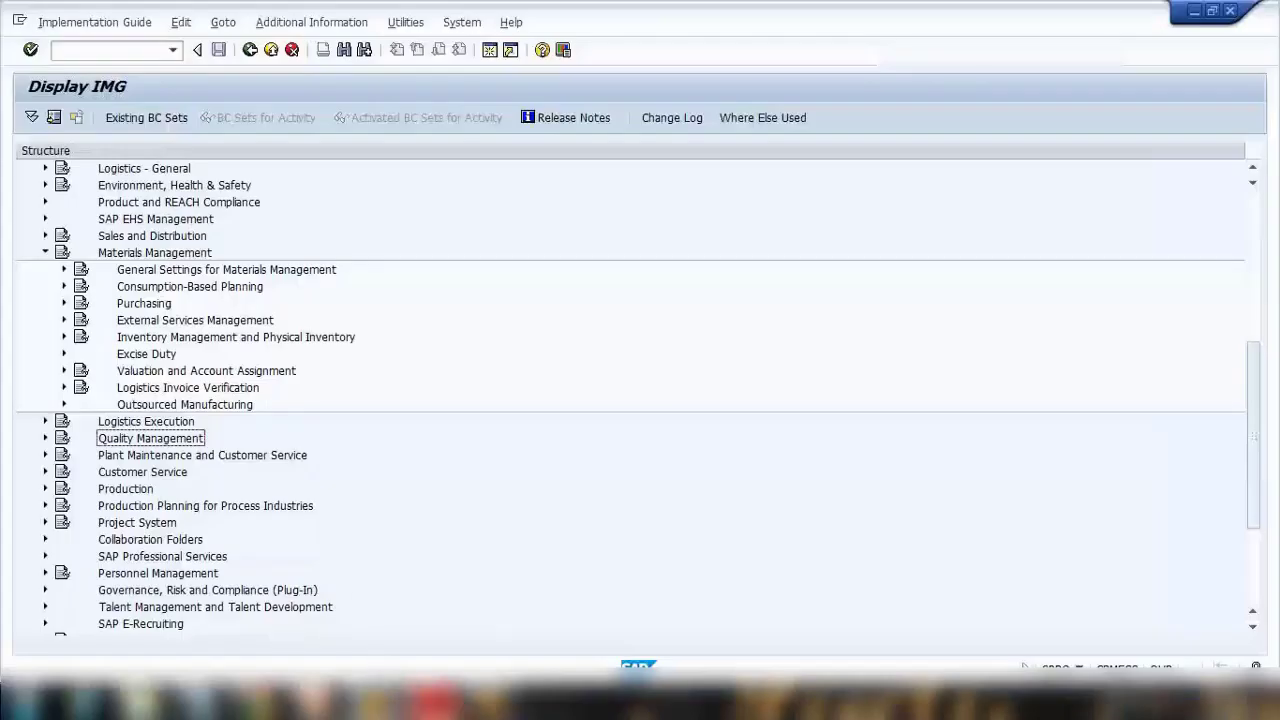
mouse_move(463, 543)
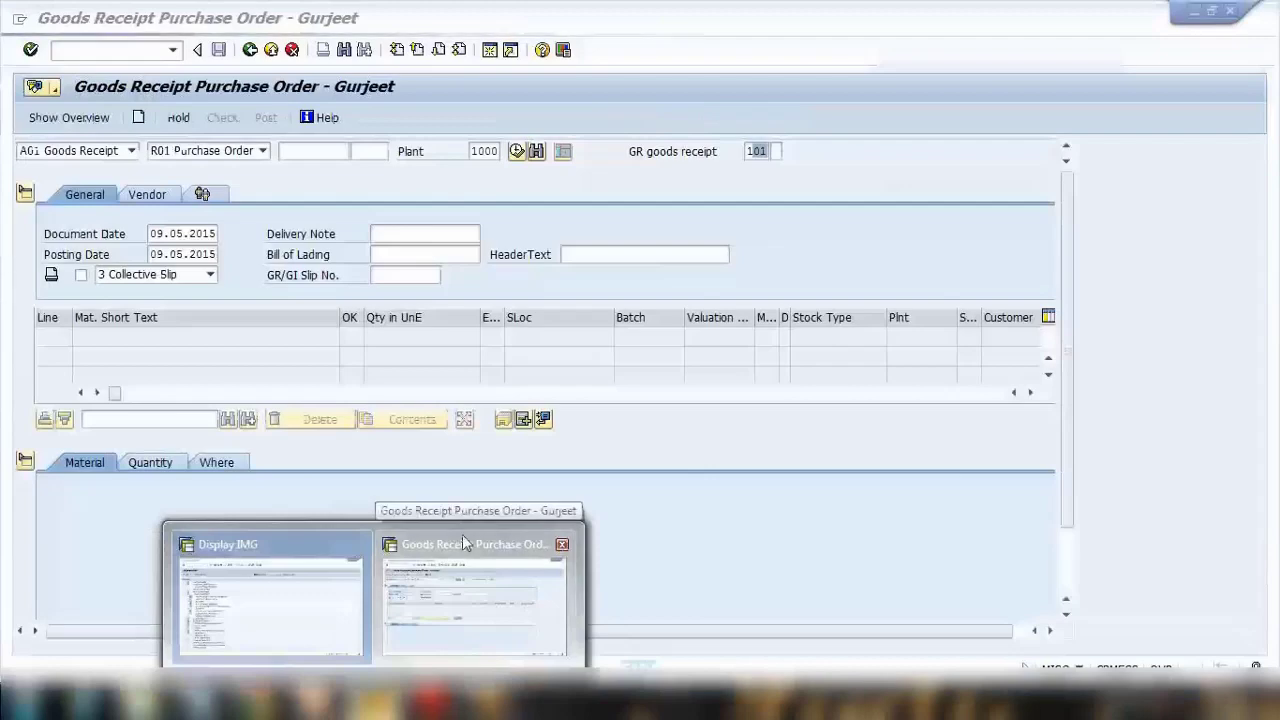
left_click(563, 546)
Expand Inventory Management and Physical Inventory > Movement Types and run Copy, Change Movement Types.
scroll(85, 393, "up", 2)
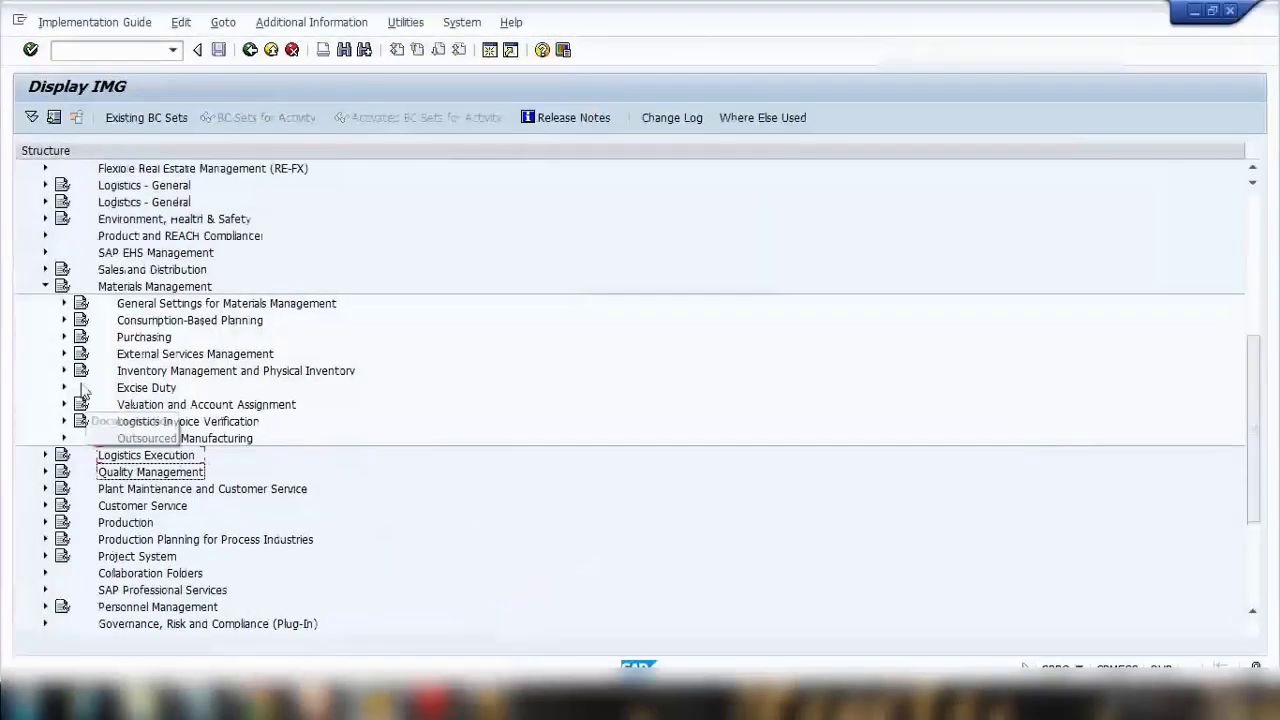
scroll(83, 393, "up", 6)
scroll(80, 425, "down", 4)
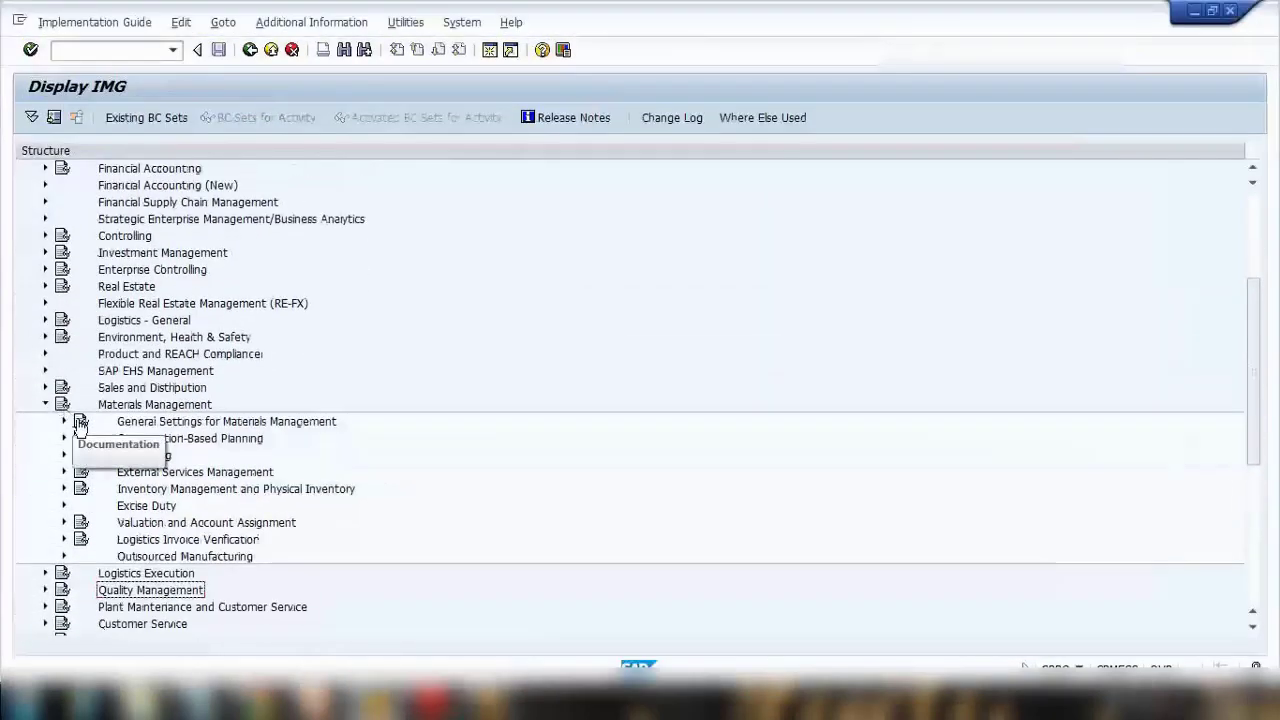
scroll(80, 425, "down", 2)
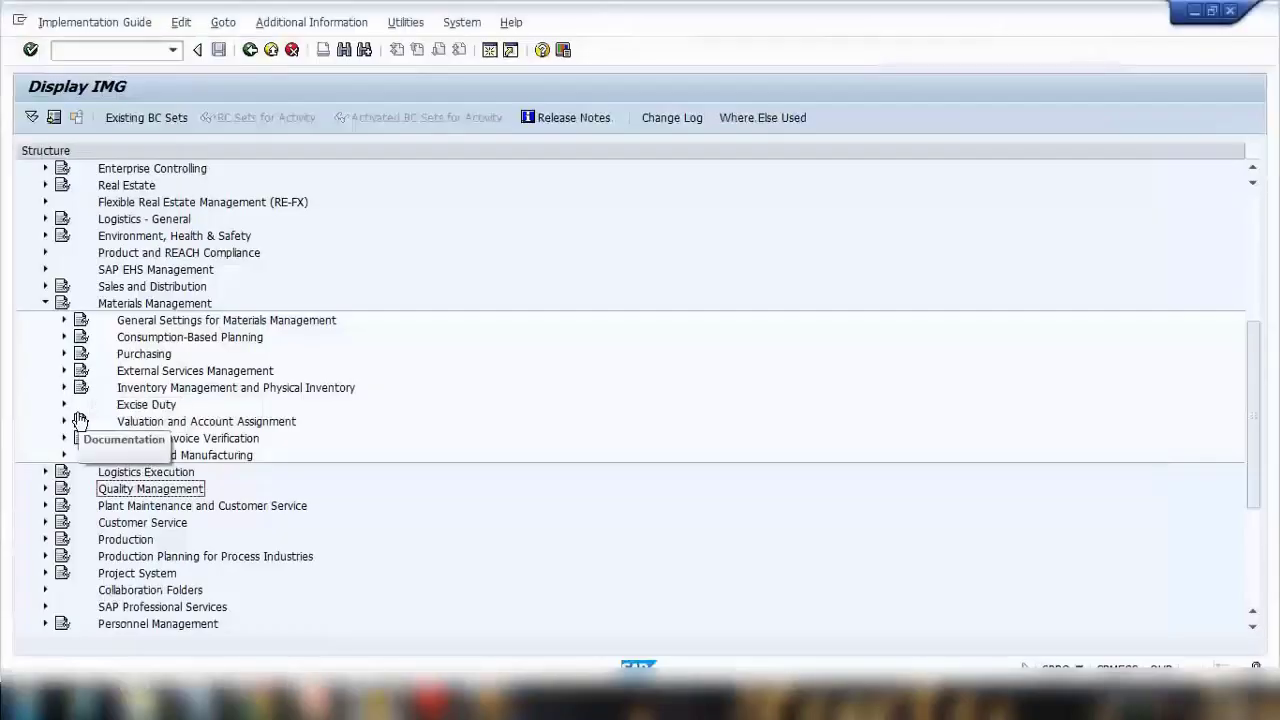
left_click(64, 387)
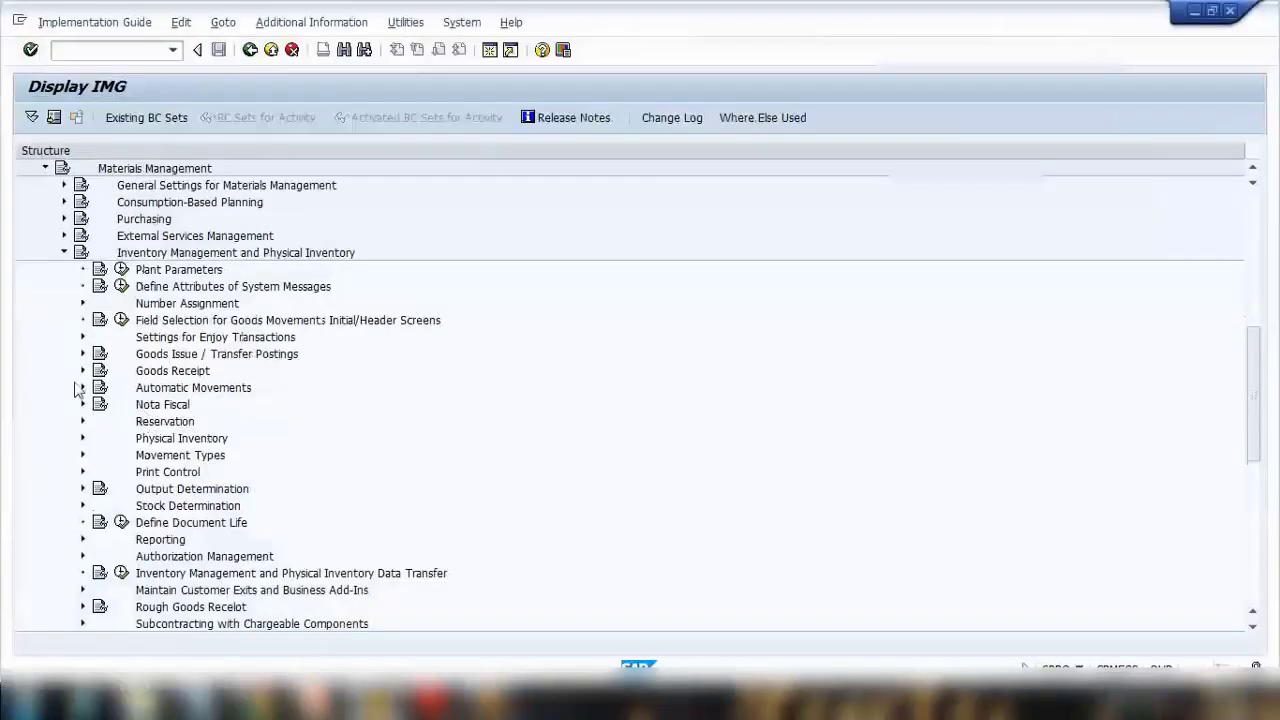
left_click(83, 455)
left_click(198, 490)
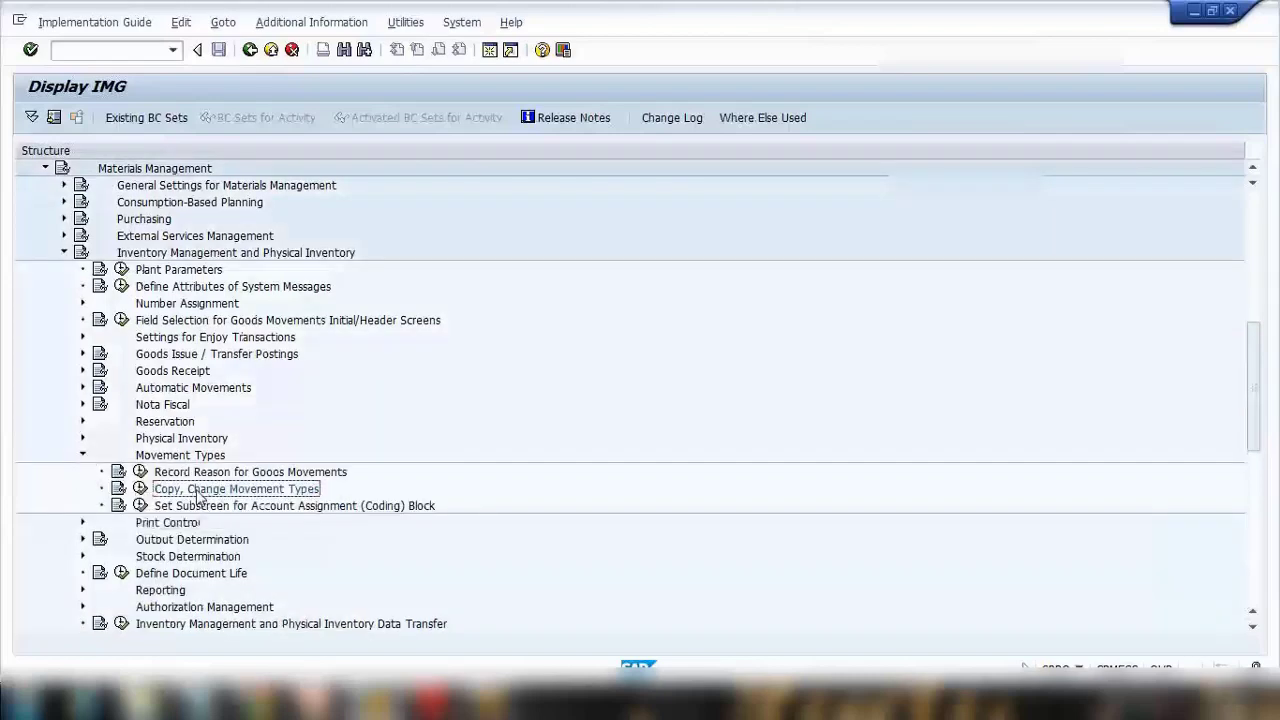
left_click(140, 489)
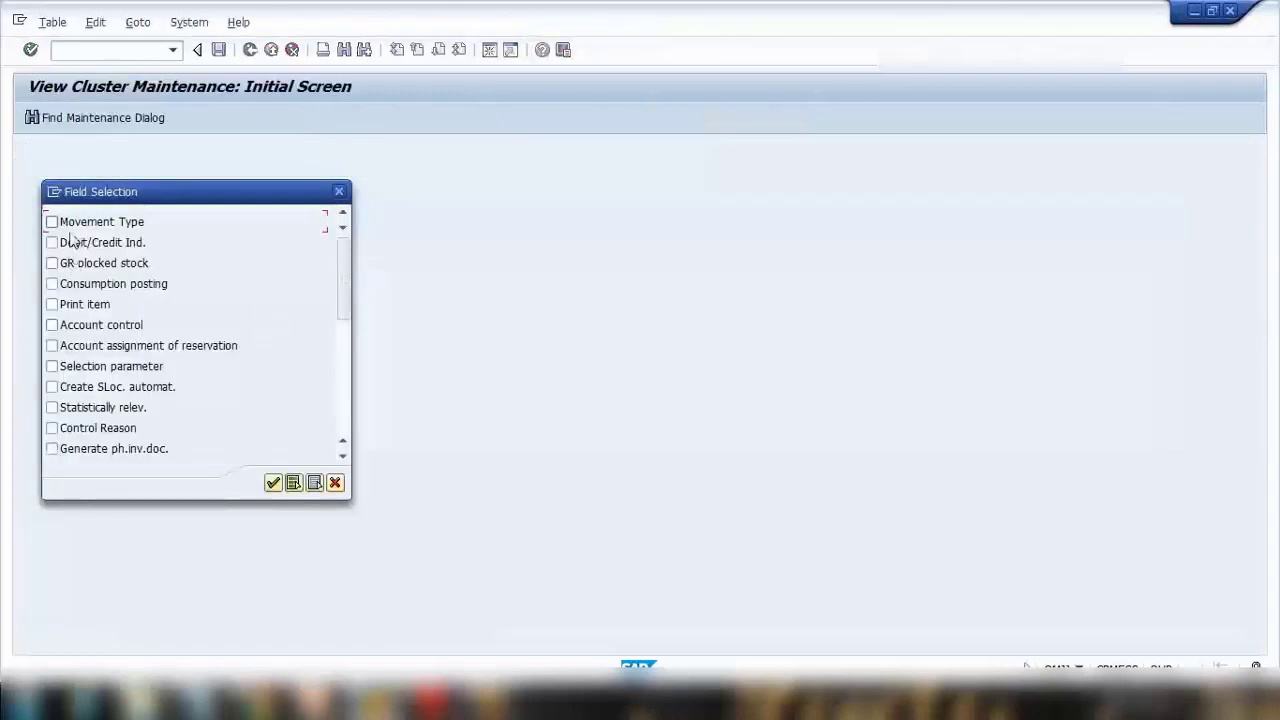
Choose Movement Type as the work-area field, enter 101 as the From value, and continue.
left_click(52, 221)
left_click(273, 483)
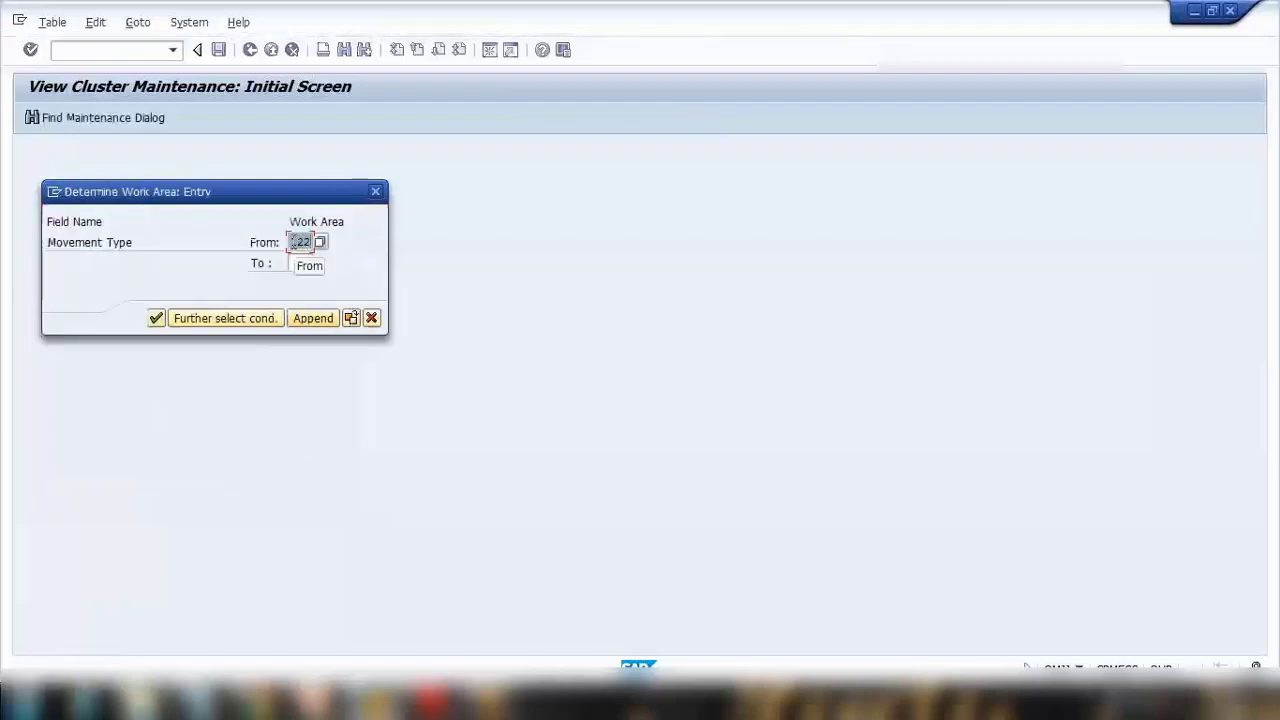
type("101")
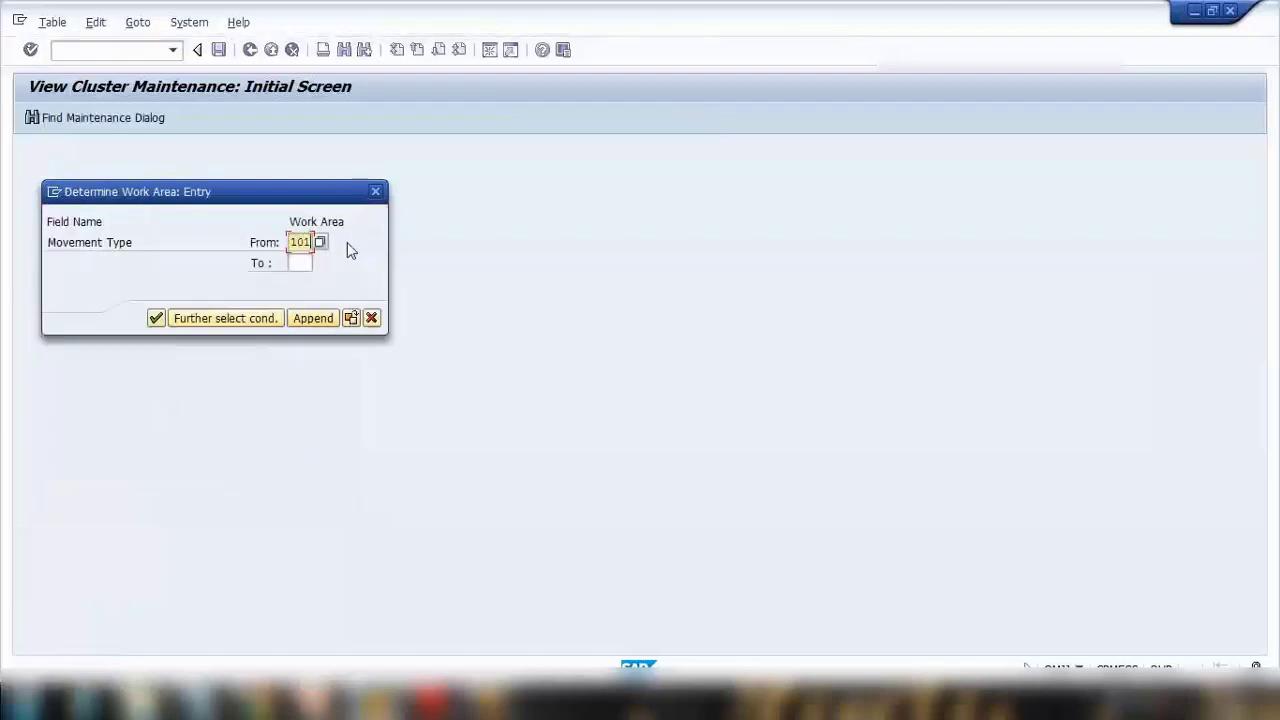
key("Tab")
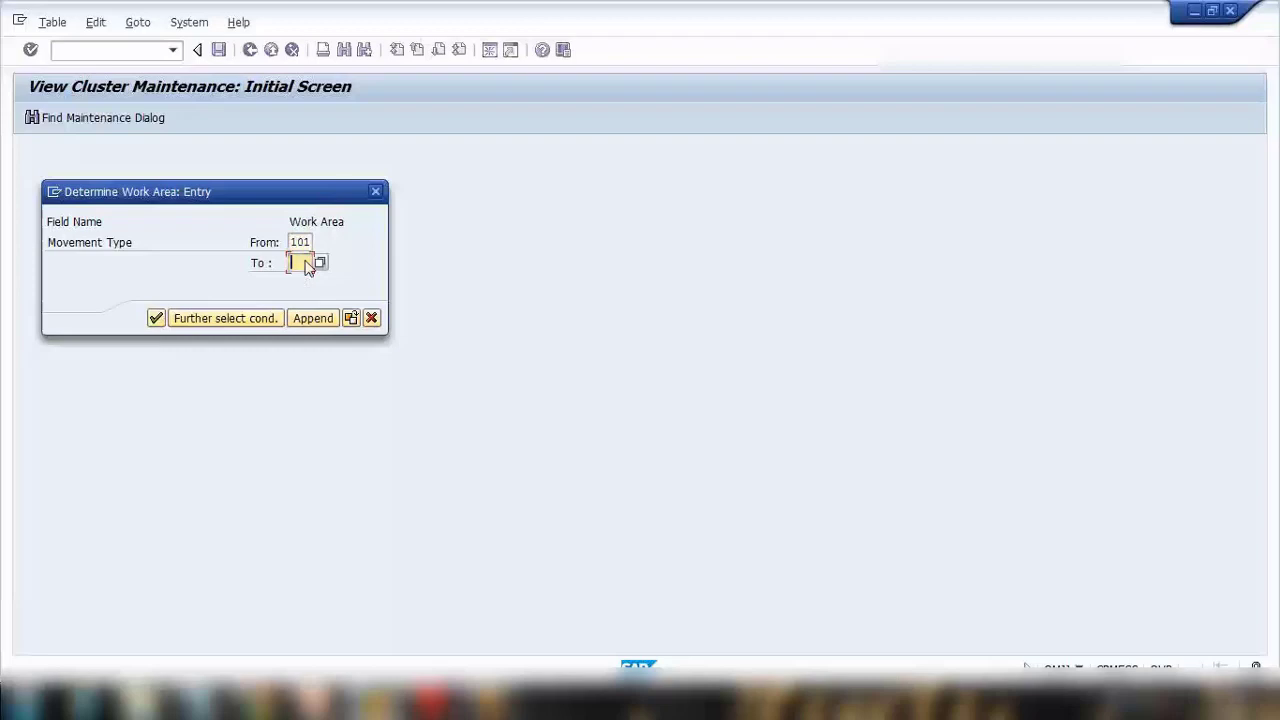
left_click(306, 246)
left_click(300, 263)
left_click(157, 319)
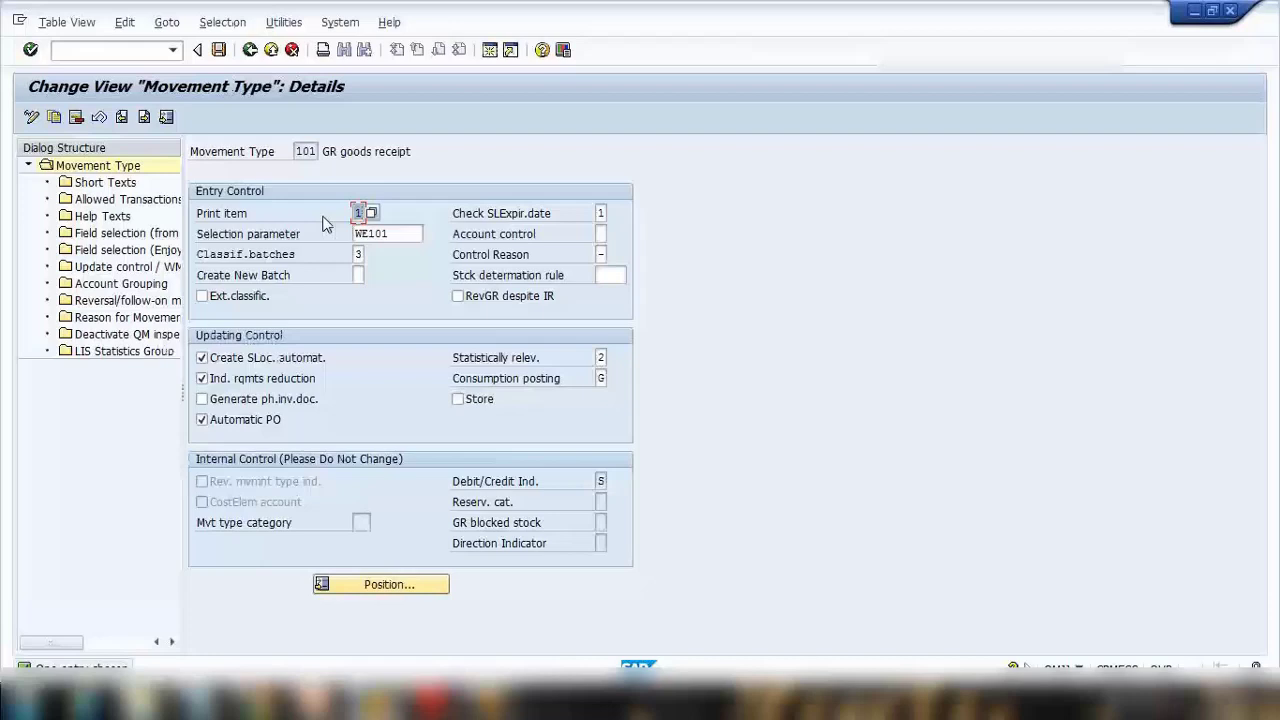
Widen the Dialog Structure pane and open the F4 value list for Control Reason.
left_click_drag(183, 373, 279, 373)
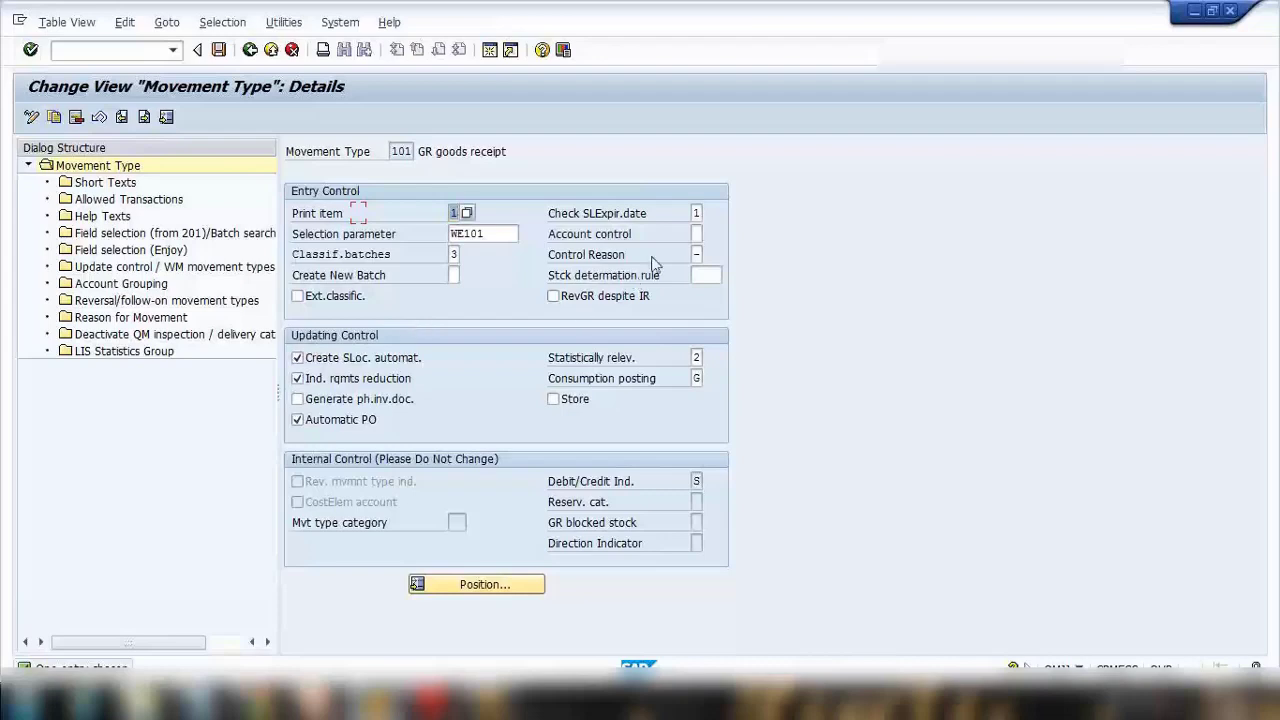
left_click(568, 258)
left_click(699, 256)
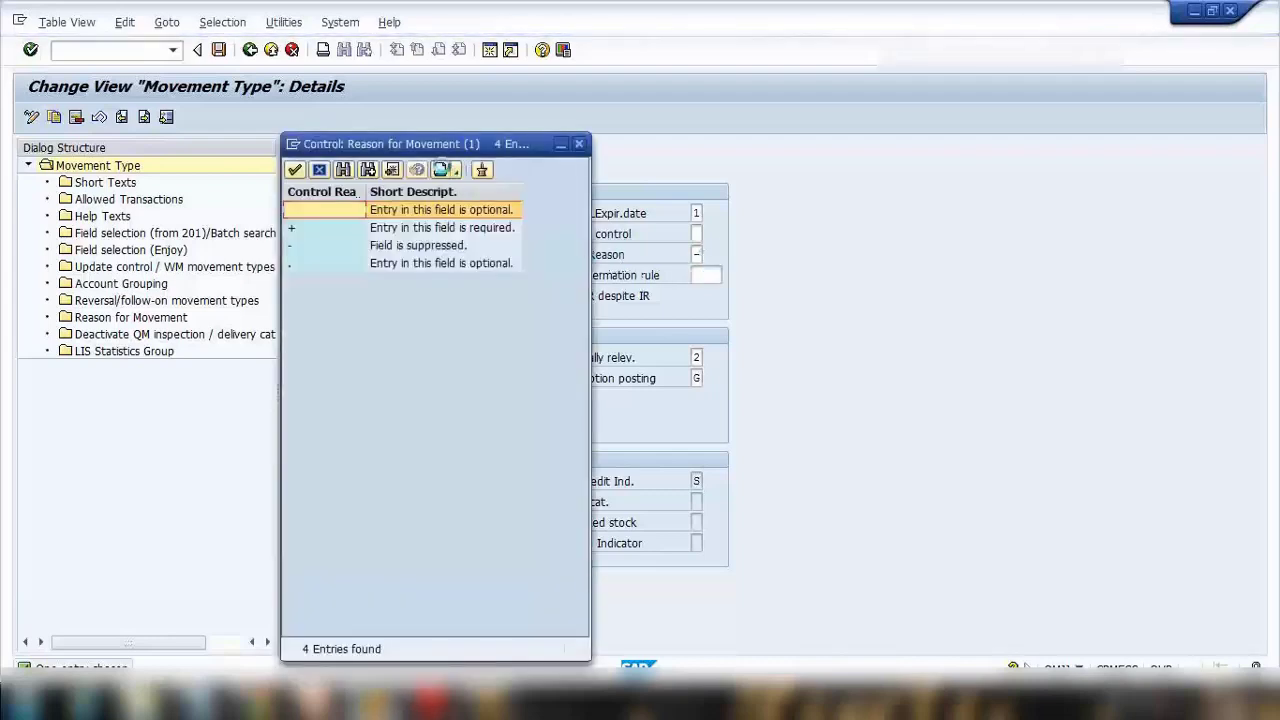
Move the value list aside, go through the +, - and . values, and cancel without choosing.
left_click_drag(438, 152, 830, 147)
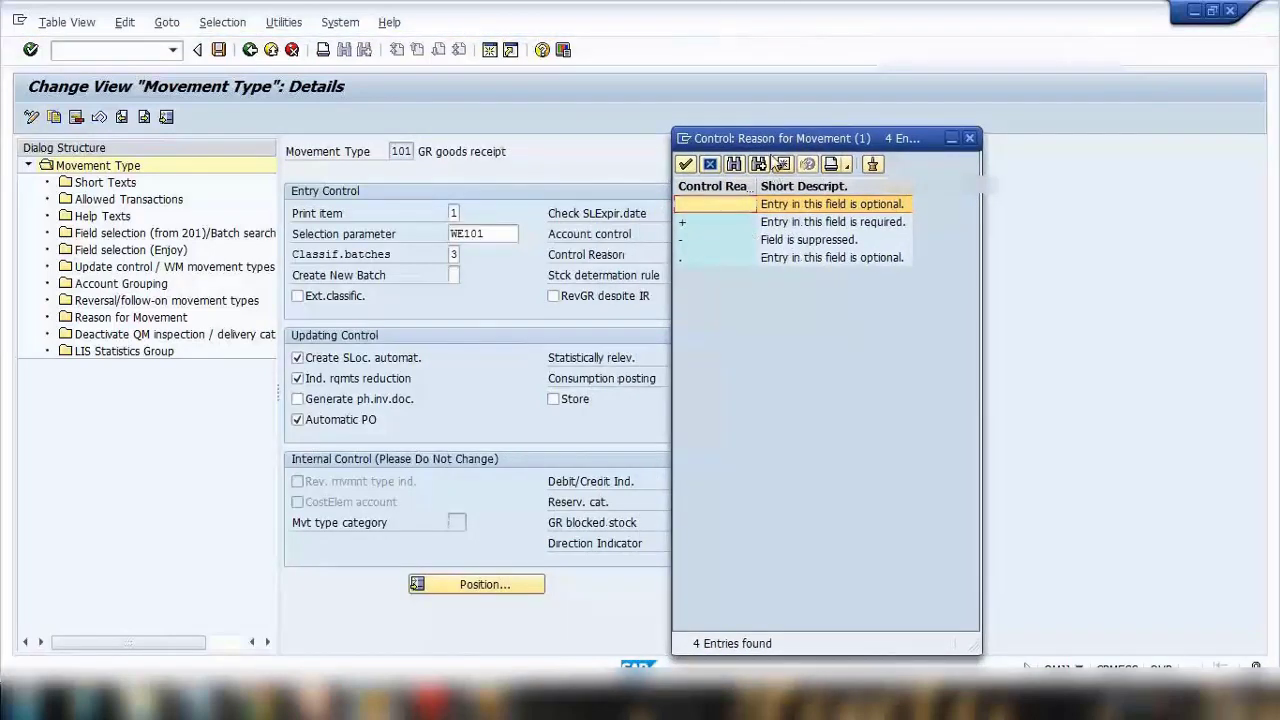
left_click_drag(774, 140, 834, 136)
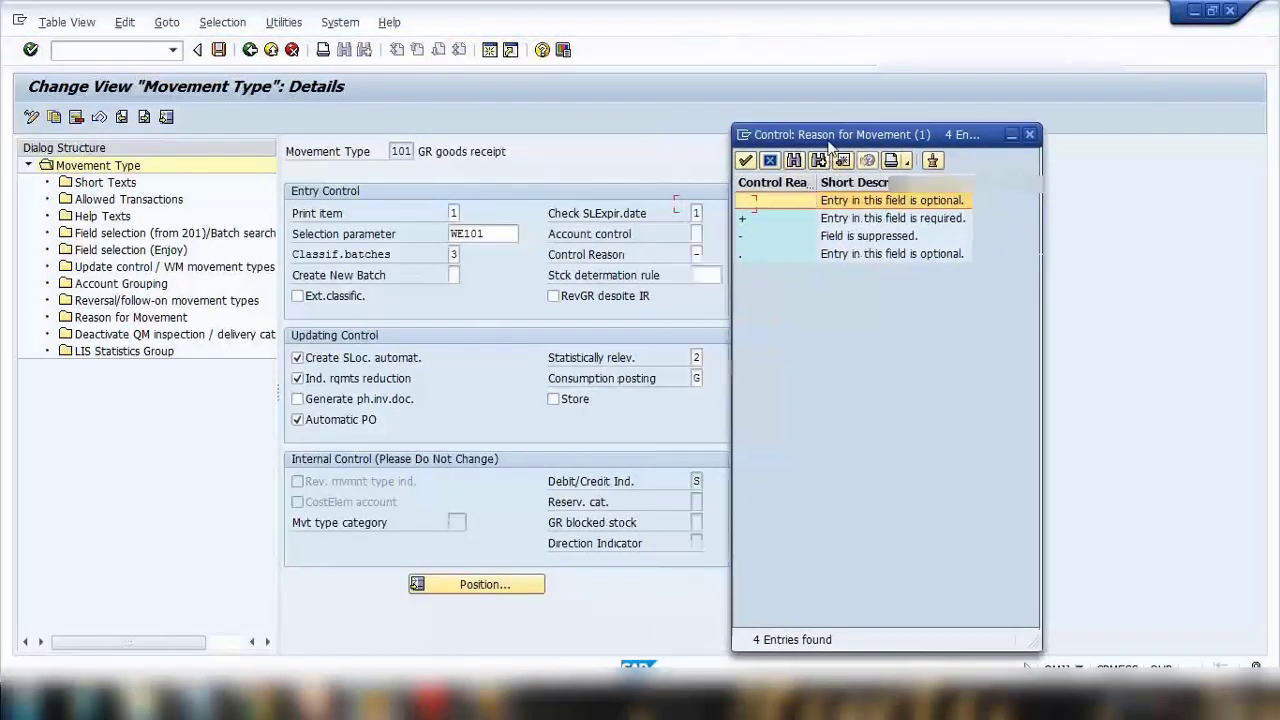
left_click(758, 220)
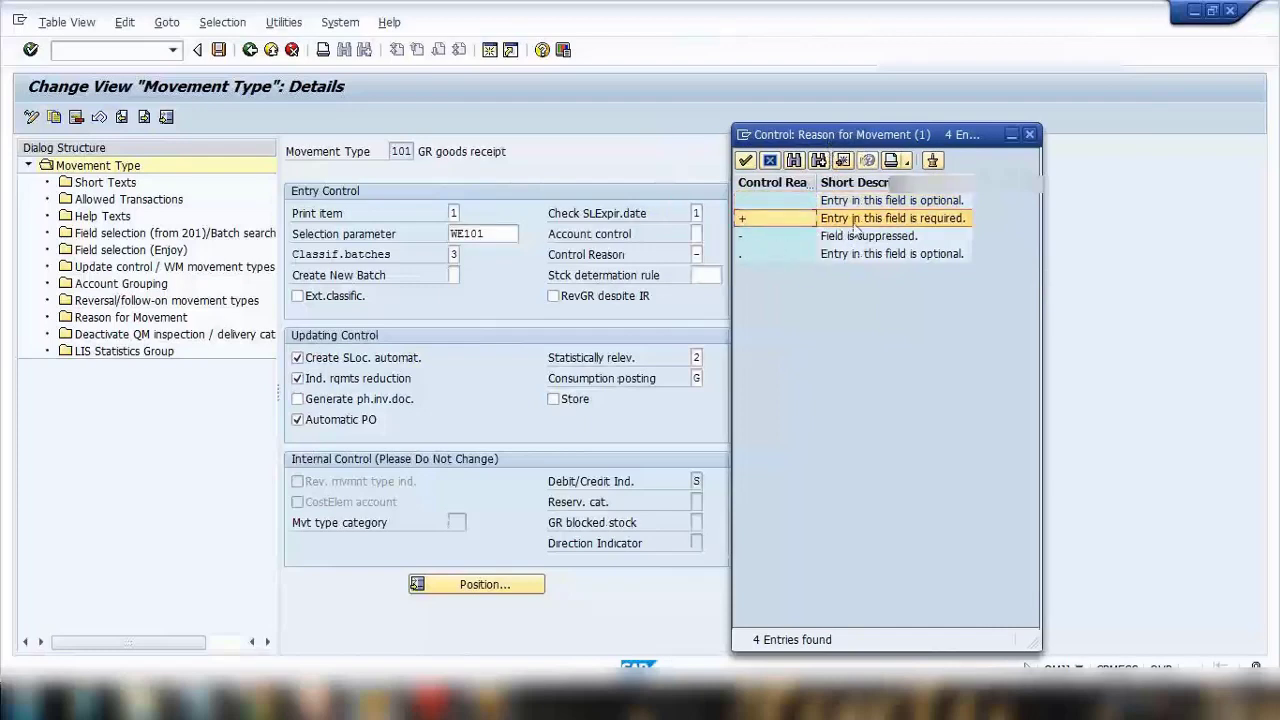
left_click(855, 240)
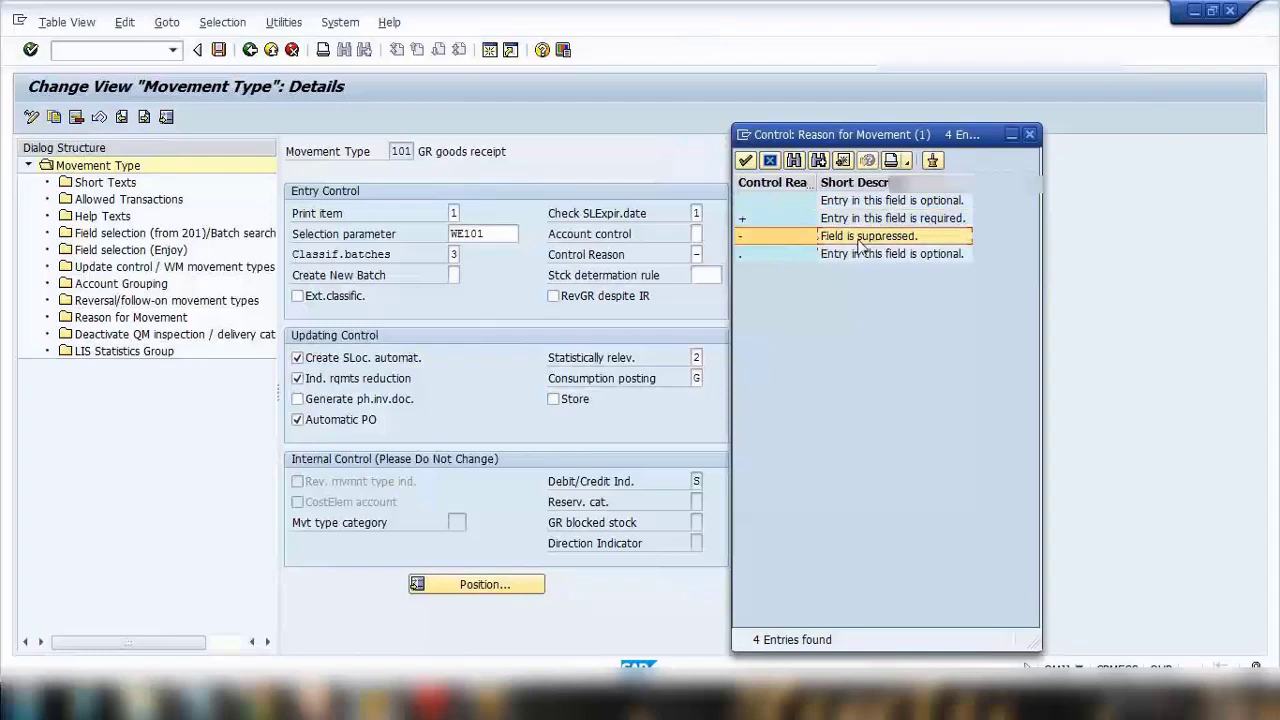
left_click(743, 256)
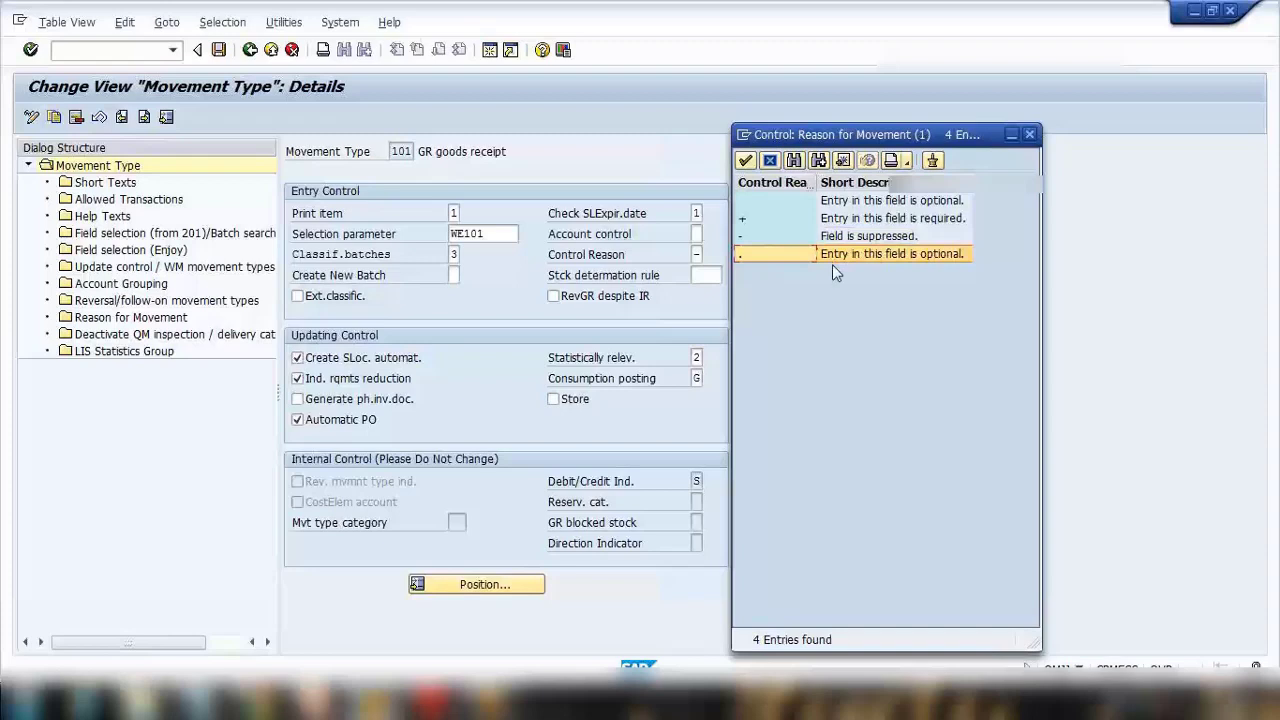
left_click(1030, 135)
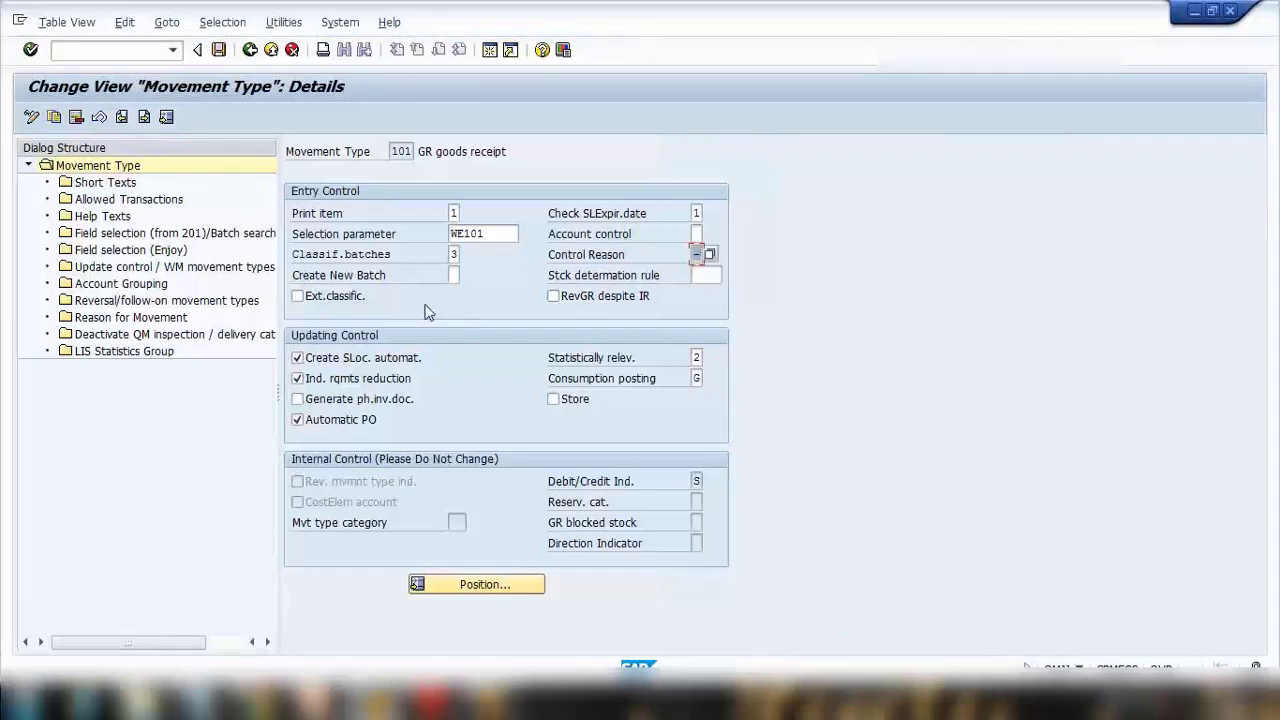
left_click(31, 117)
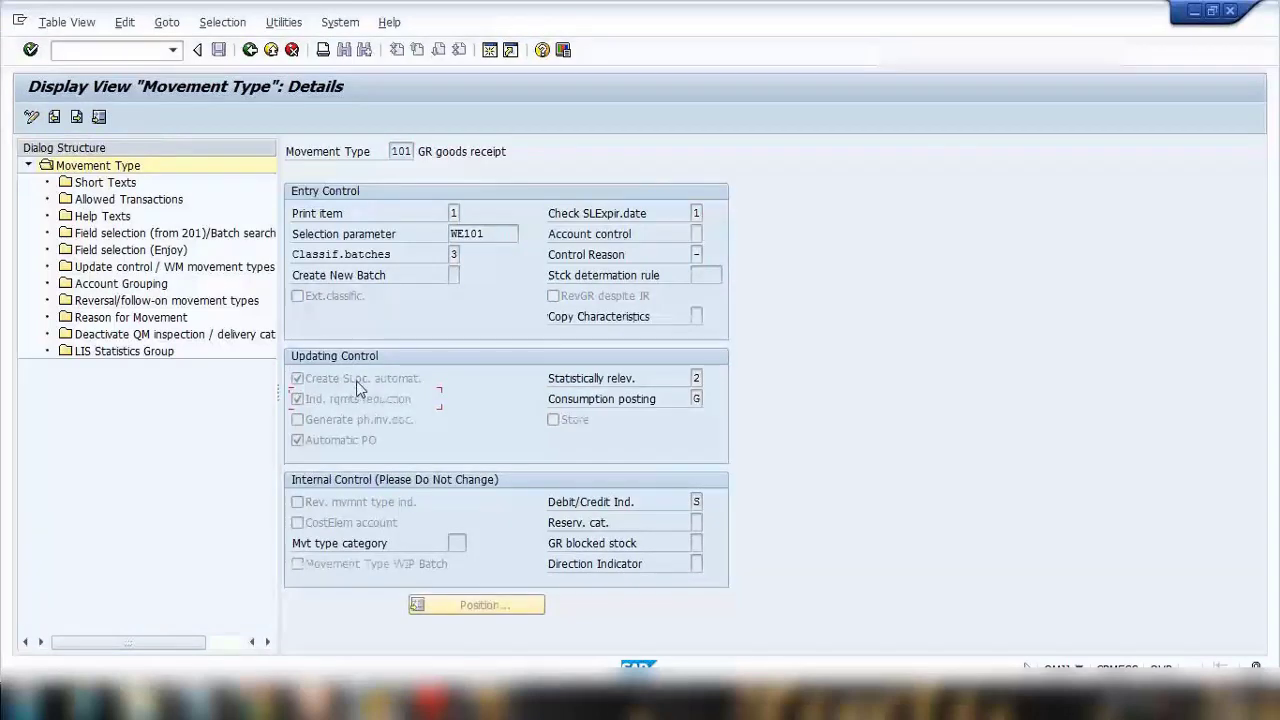
key("F1")
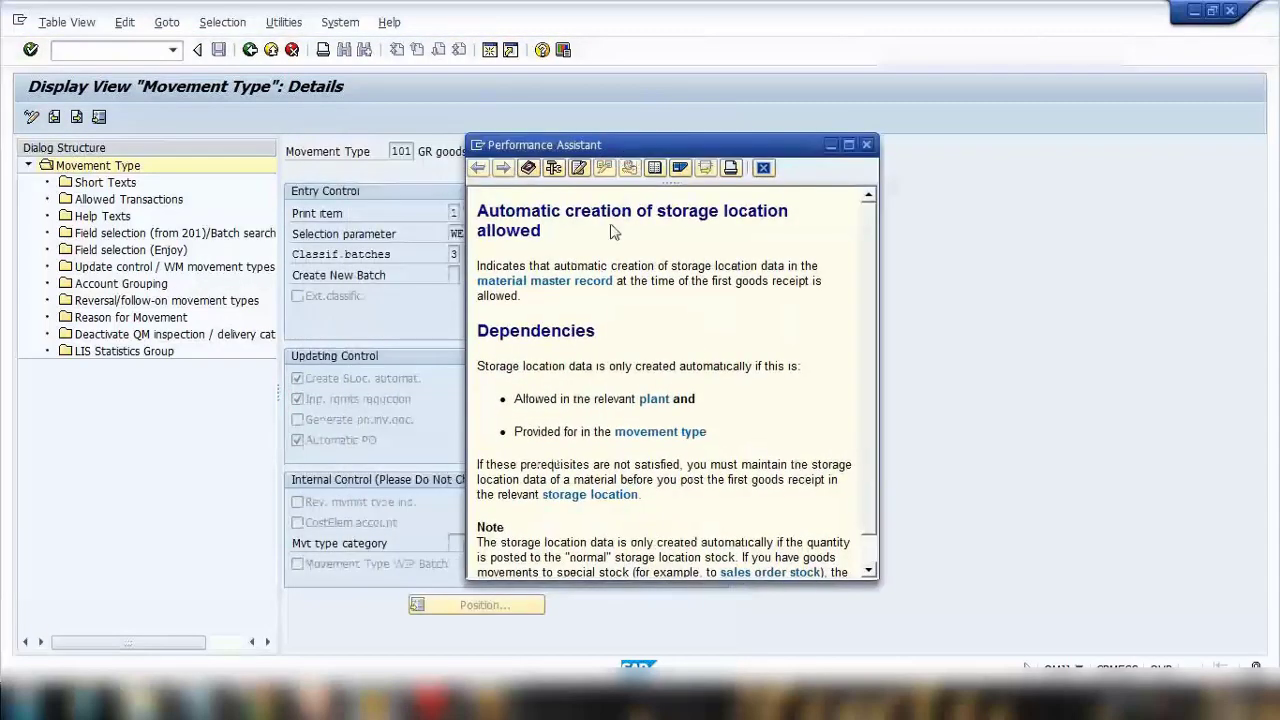
left_click_drag(478, 210, 561, 233)
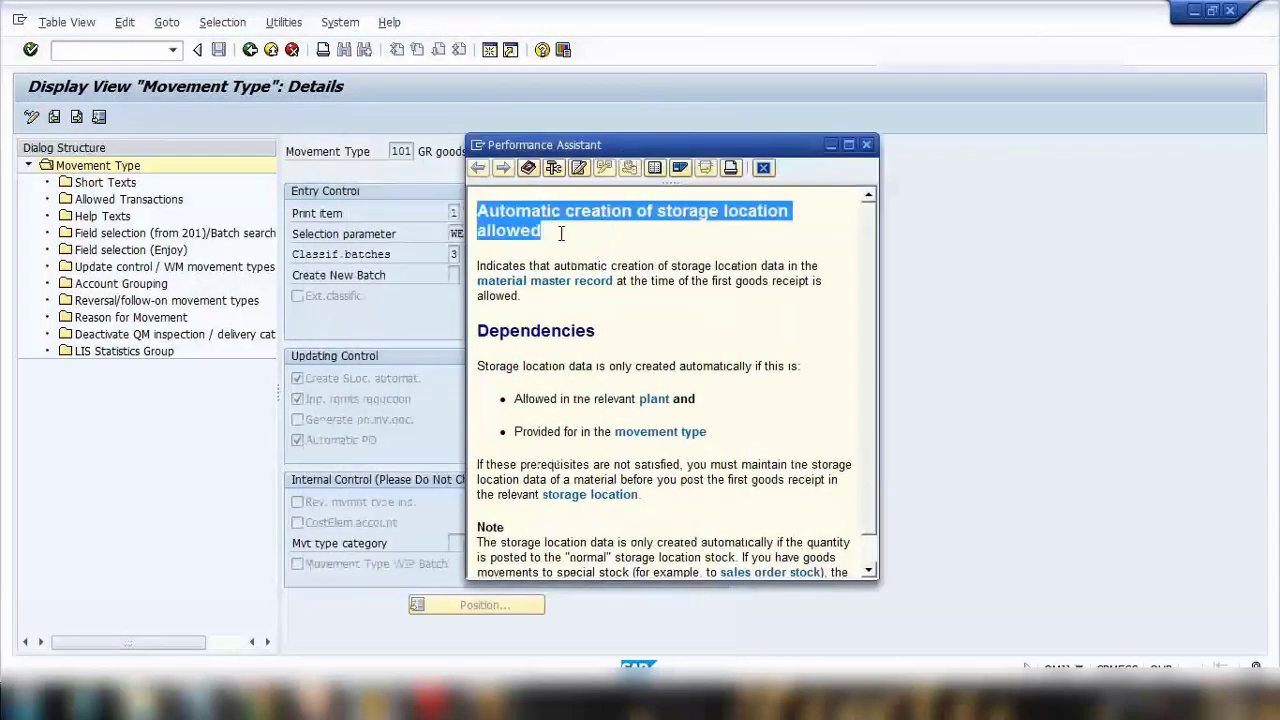
left_click_drag(477, 266, 515, 283)
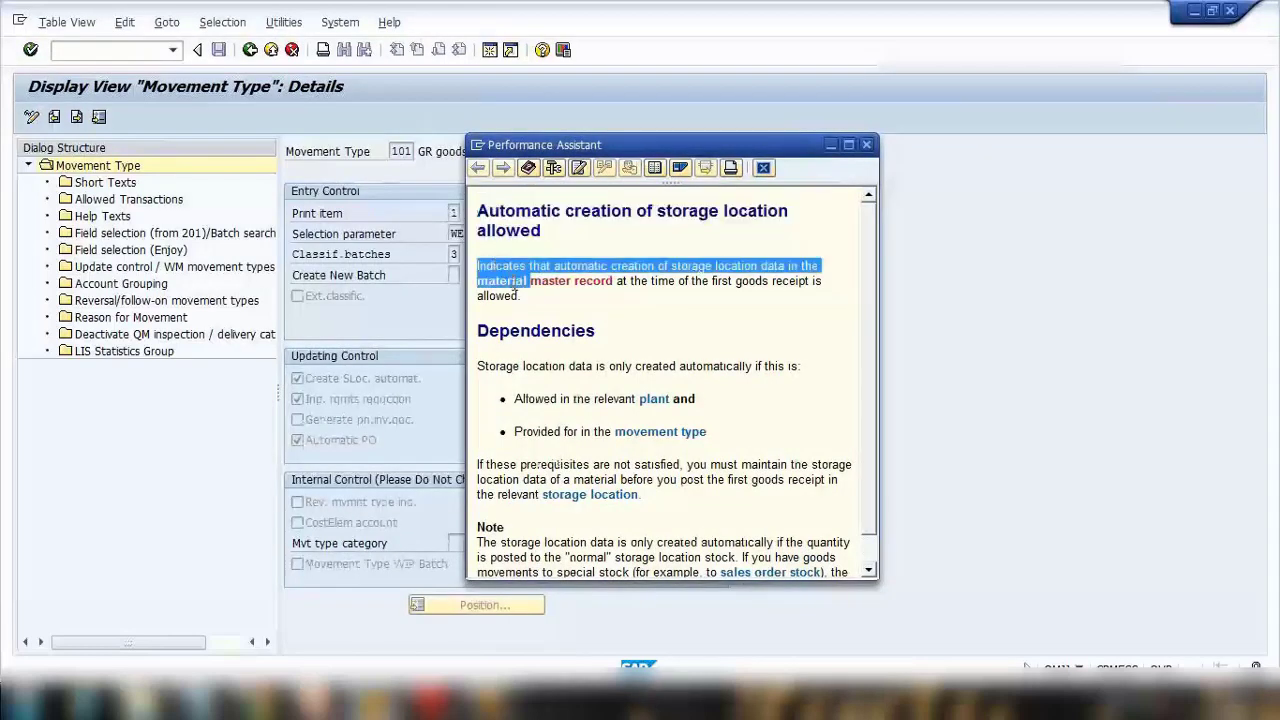
left_click_drag(515, 285, 522, 296)
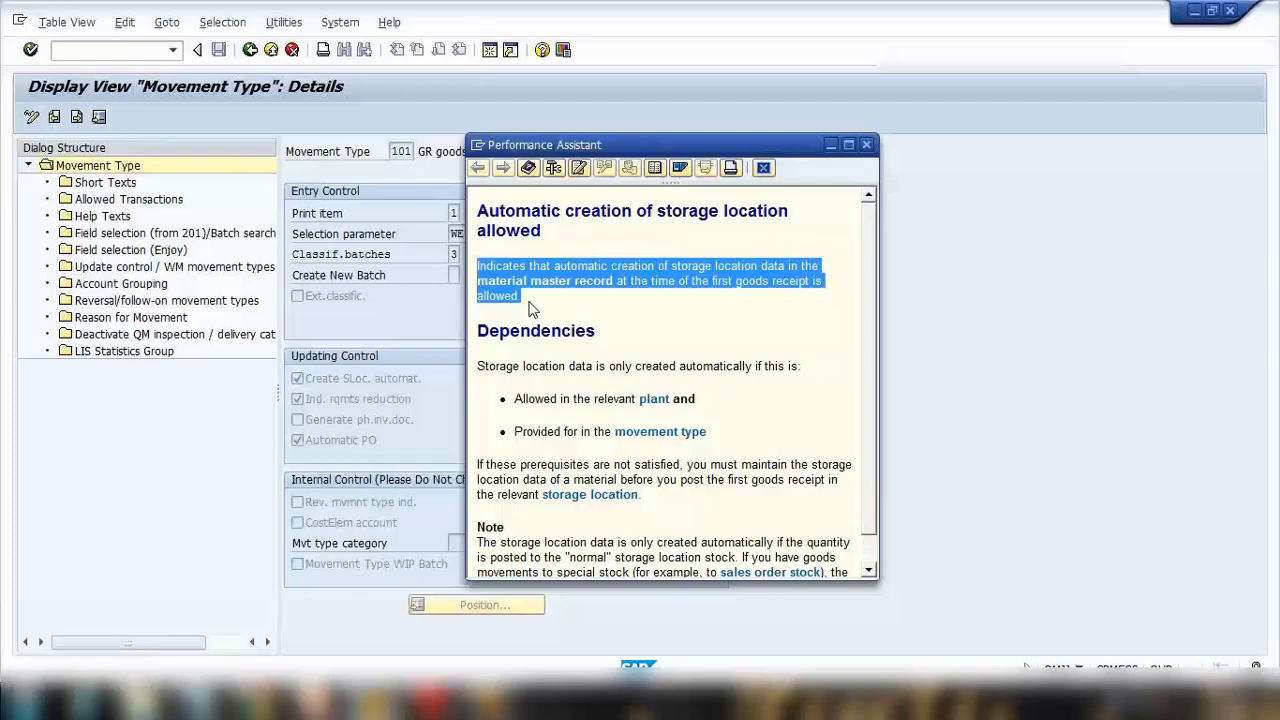
left_click(763, 167)
left_click(304, 382)
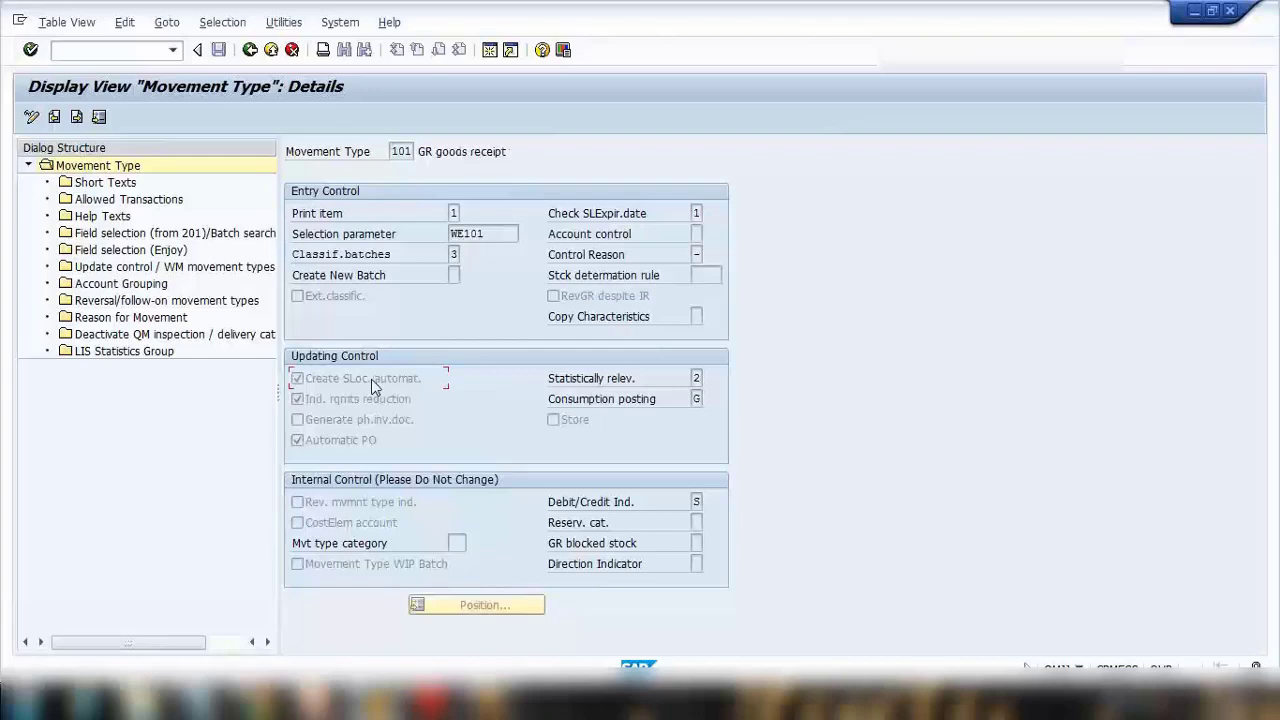
Widen the Dialog Structure pane and put the movement type 101 details back into change mode.
left_click(340, 440)
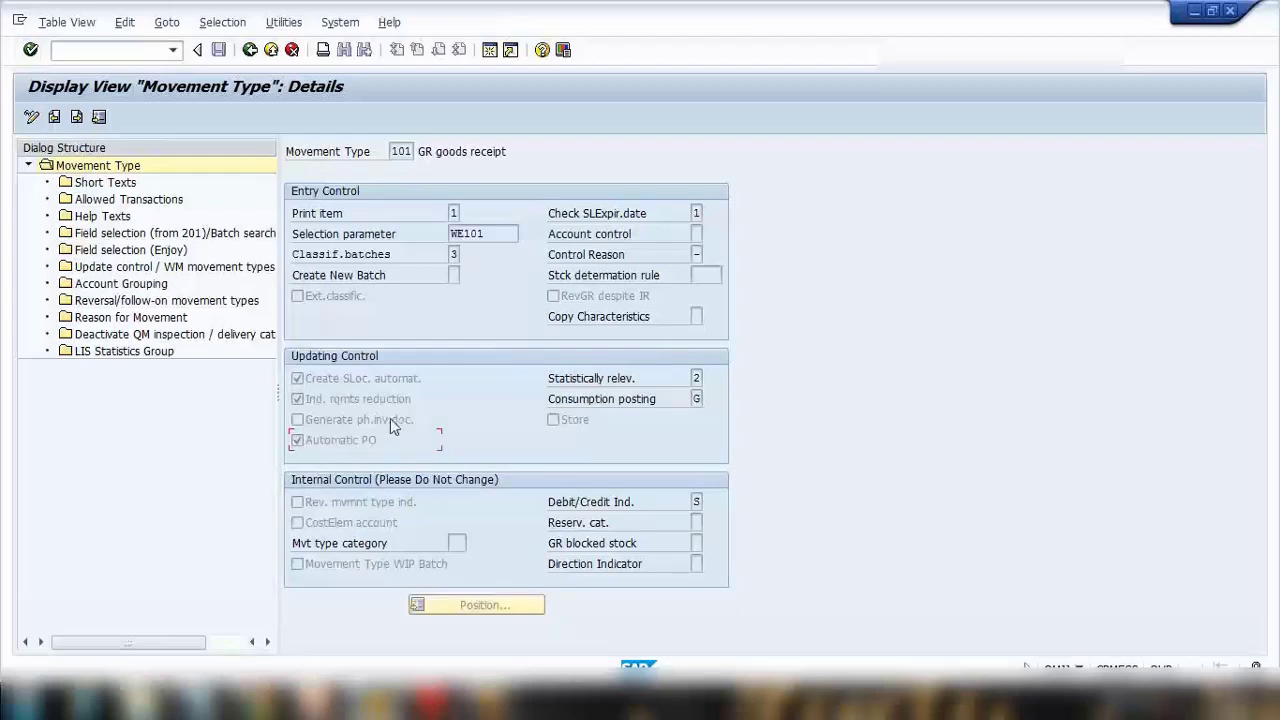
left_click_drag(280, 390, 310, 390)
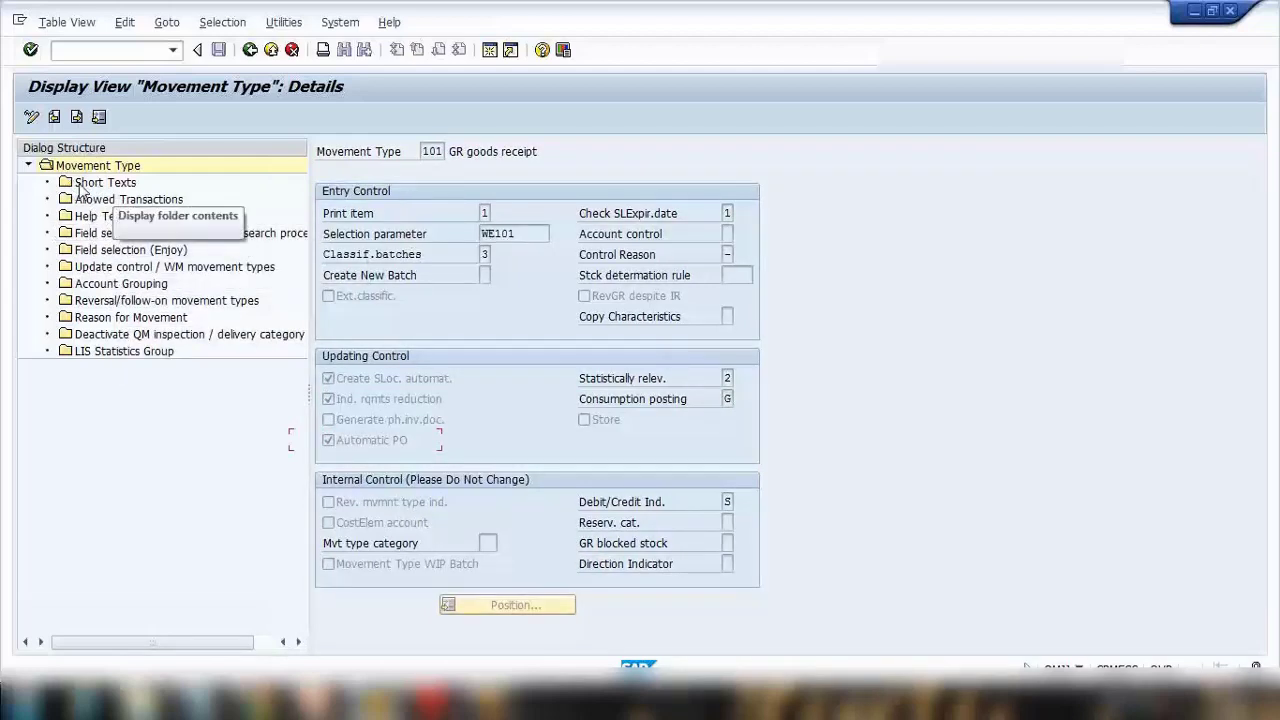
left_click(31, 116)
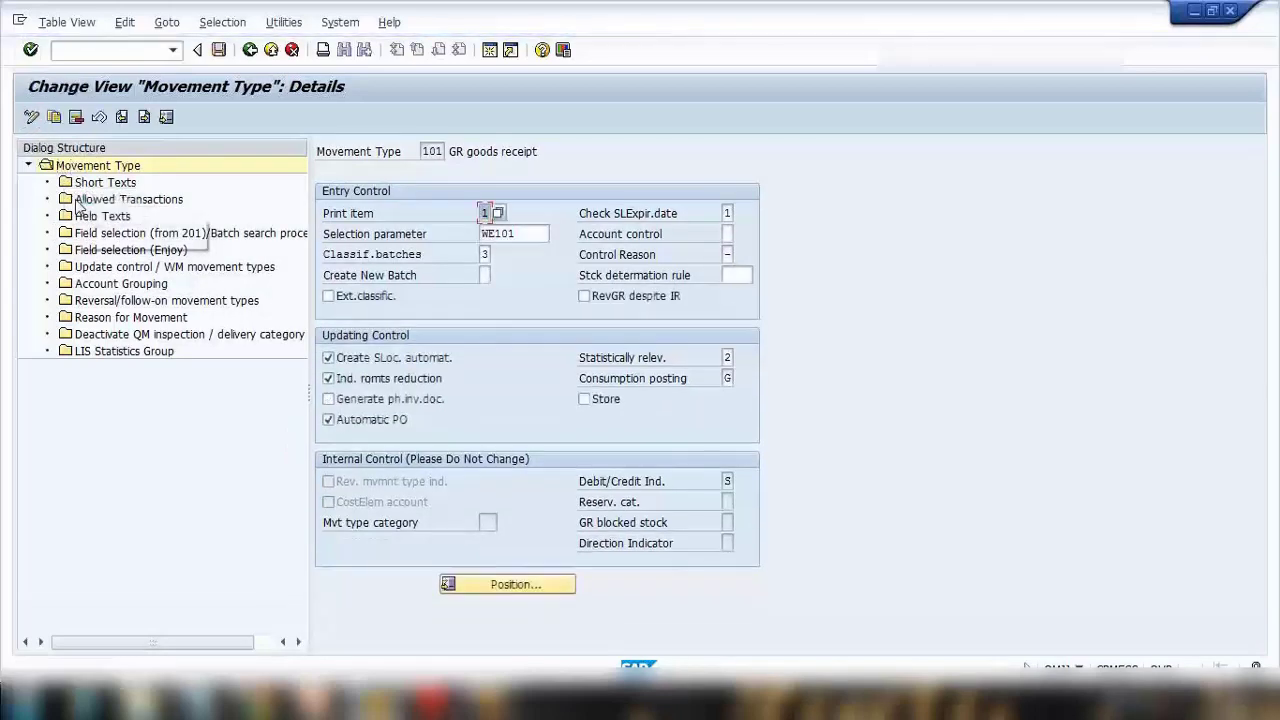
Open the Short Texts for movement type 101 and browse the Chinese and Thai entries.
double_click(88, 186)
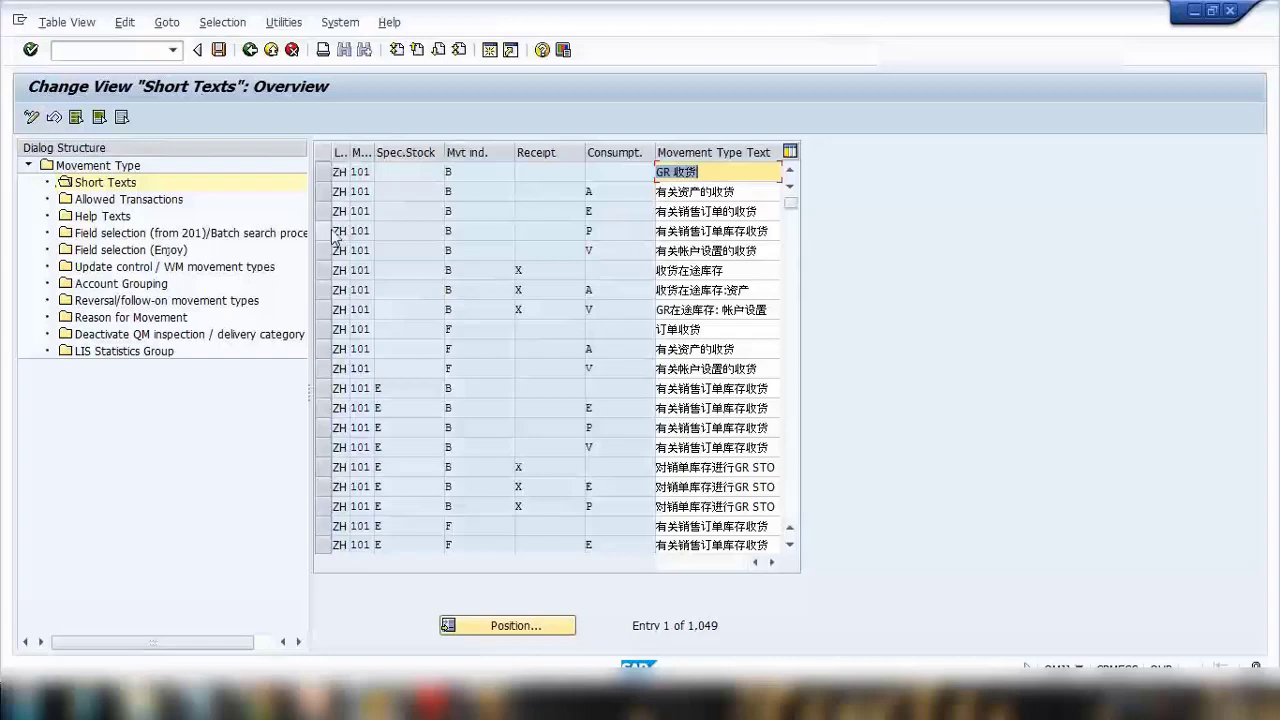
left_click(346, 232)
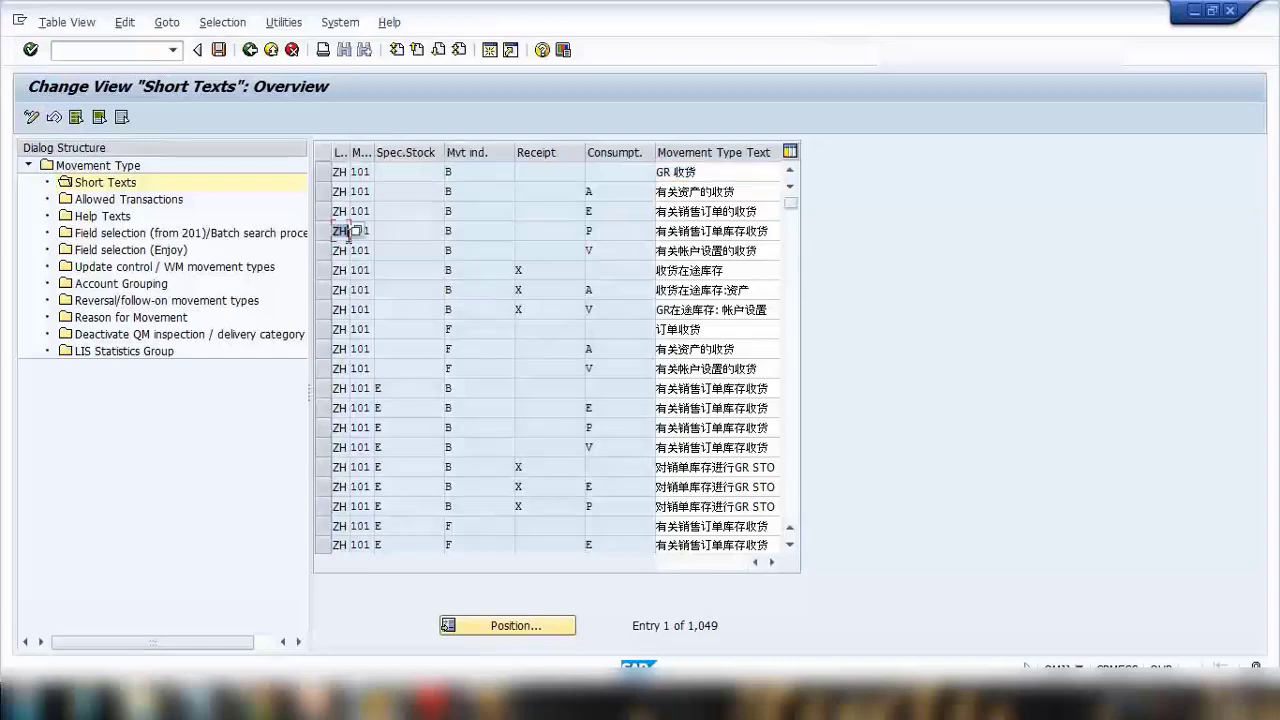
left_click_drag(762, 212, 641, 208)
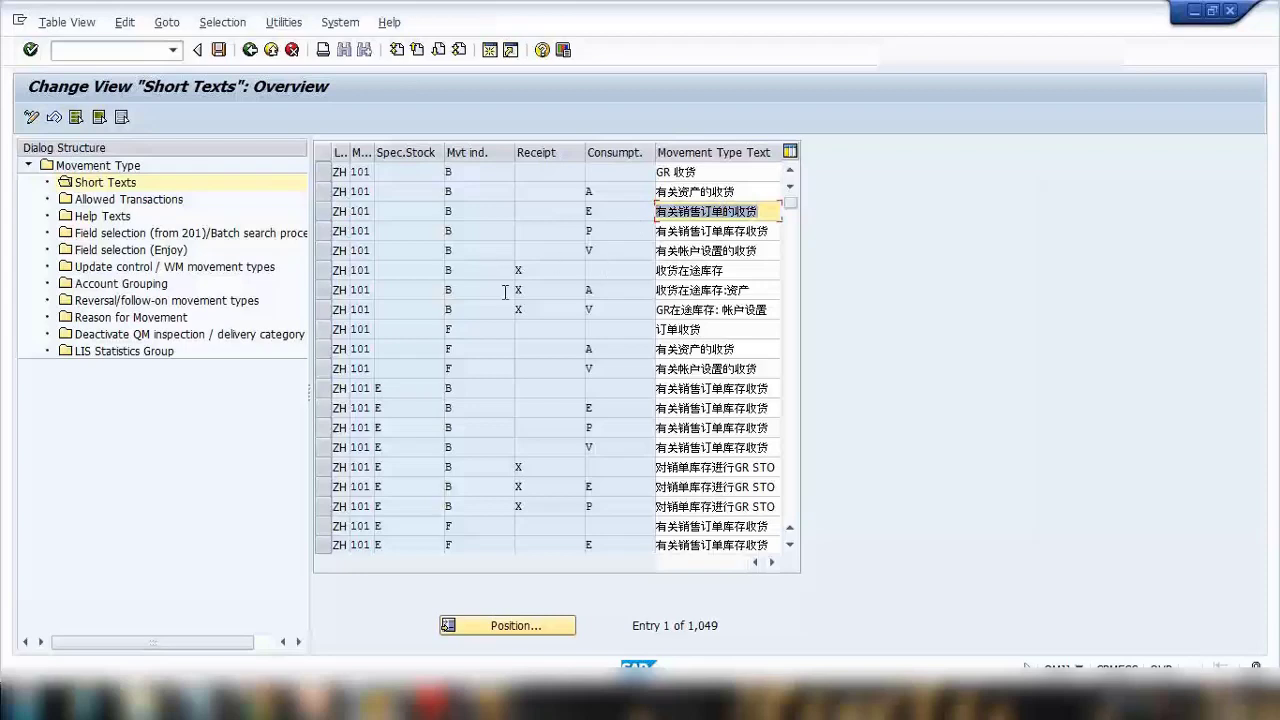
left_click(794, 476)
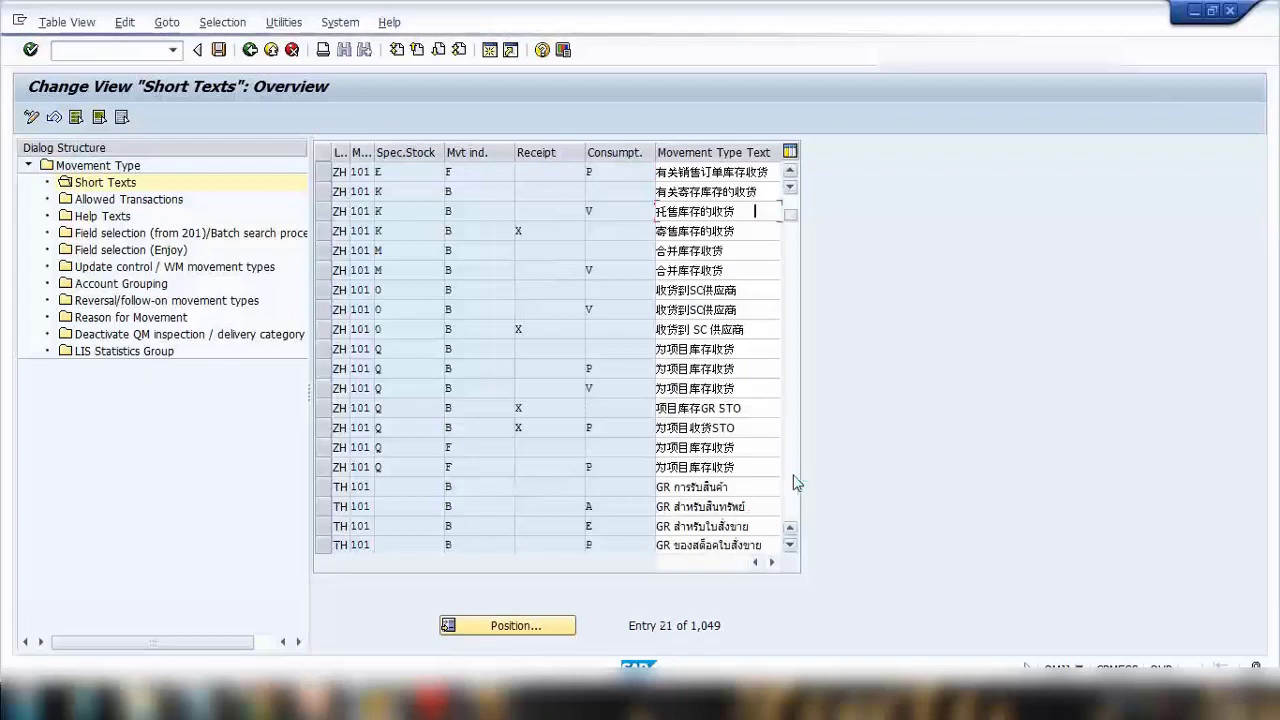
left_click(795, 480)
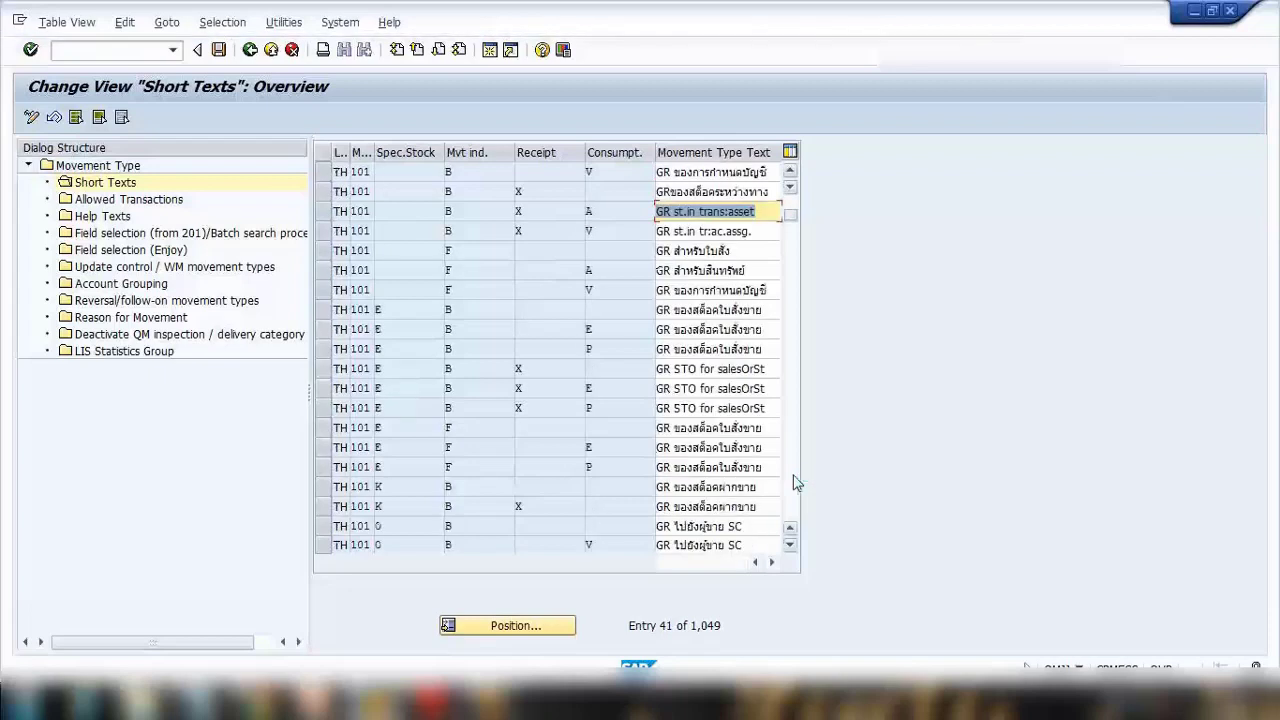
left_click(356, 329)
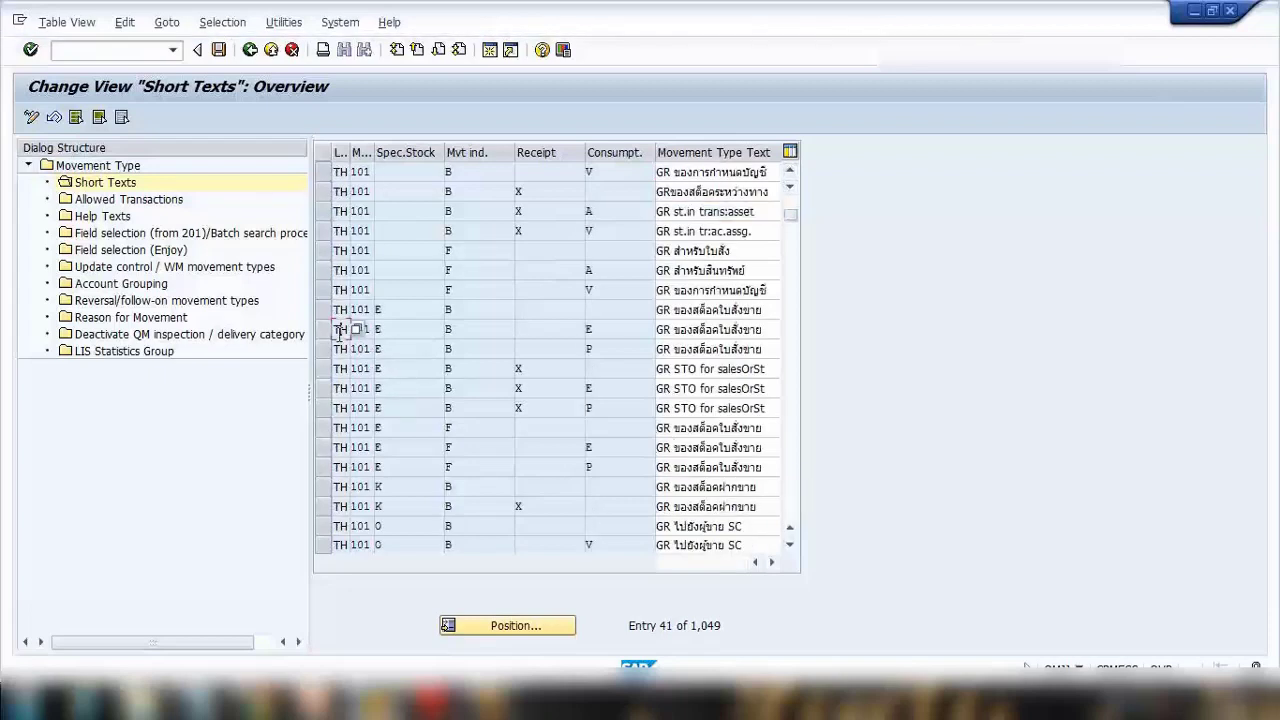
double_click(768, 332)
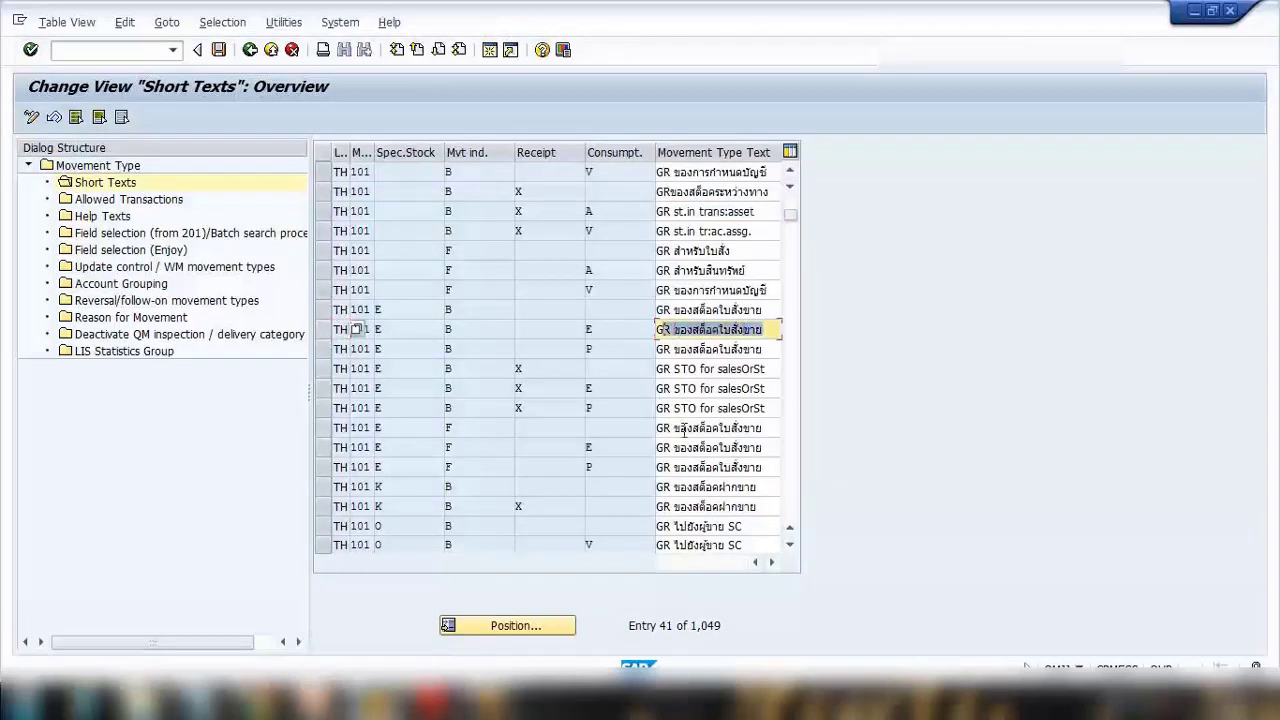
Page past the Romanian, Slovenian and Arabic texts and scroll on to the Czech (CS) entries.
left_click(791, 478)
left_click(791, 480)
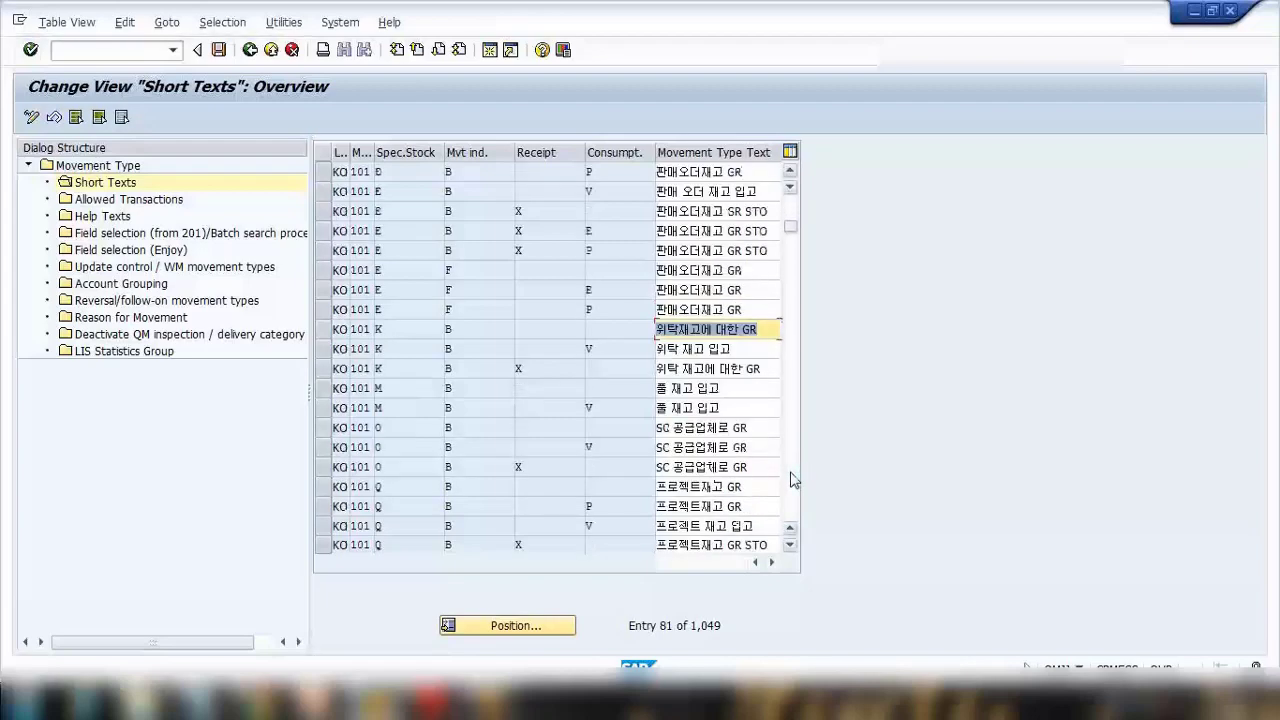
left_click(791, 485)
left_click(791, 485)
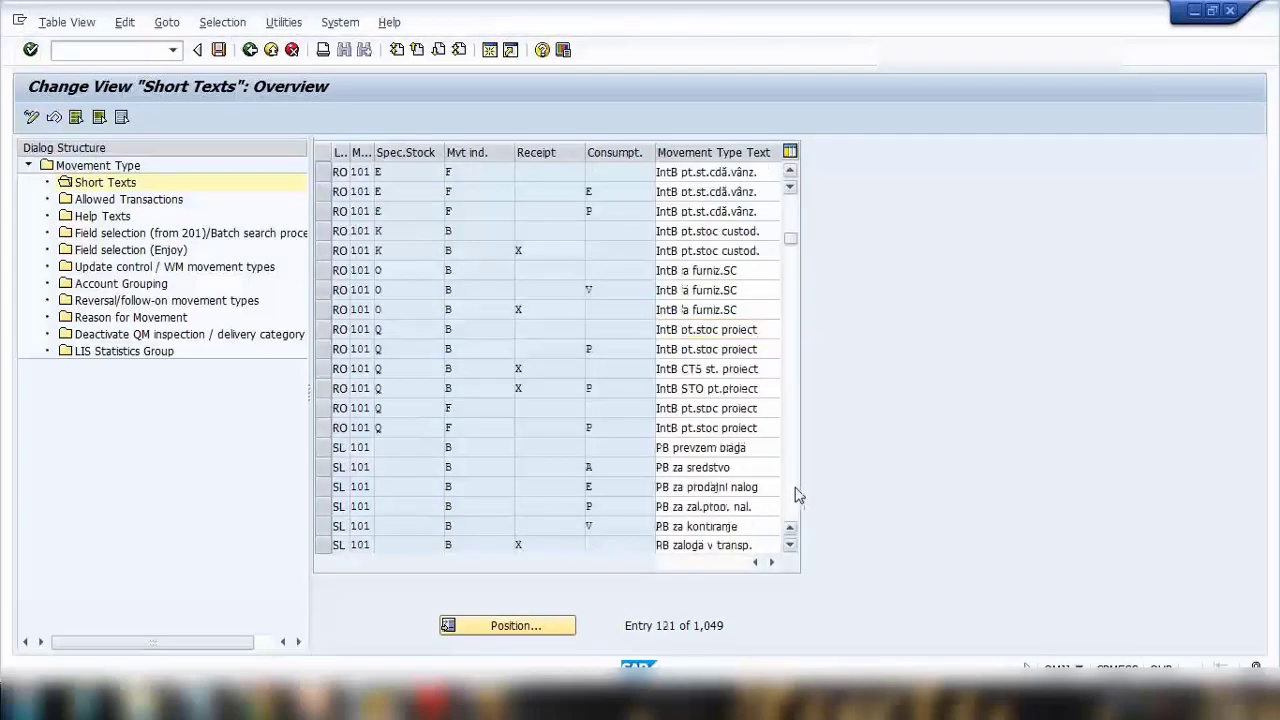
left_click(795, 488)
left_click(796, 488)
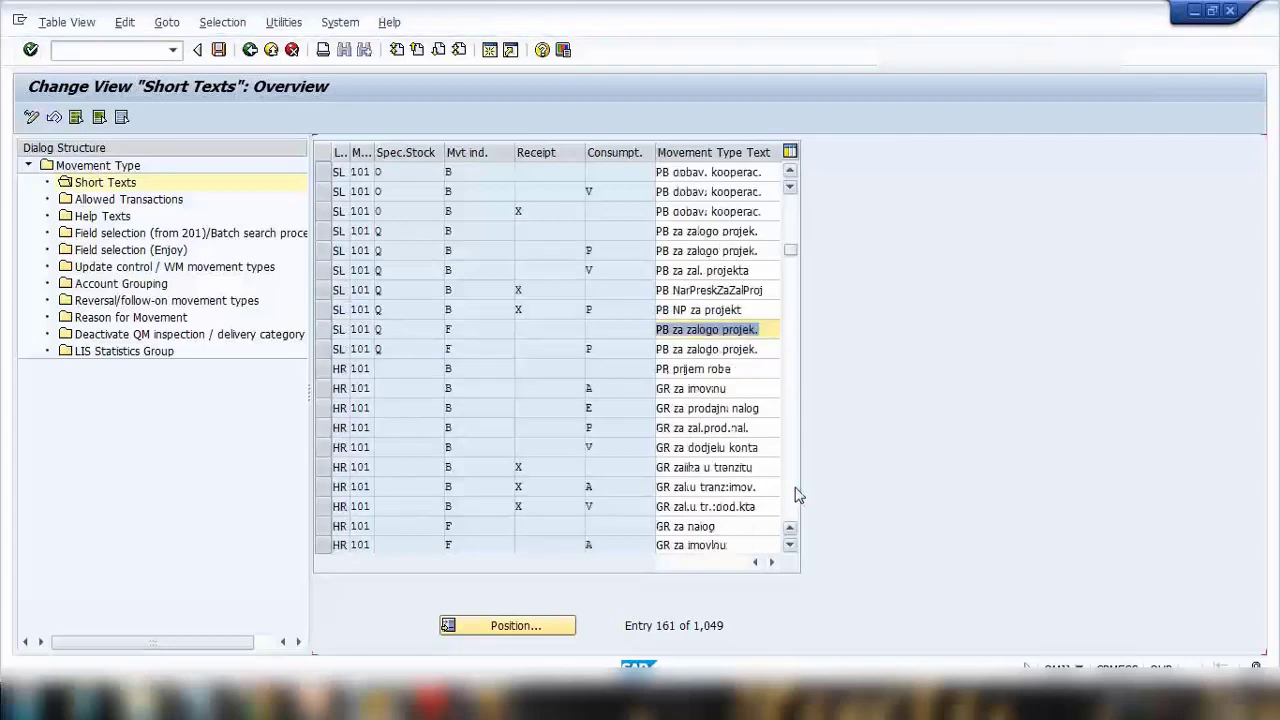
left_click(796, 490)
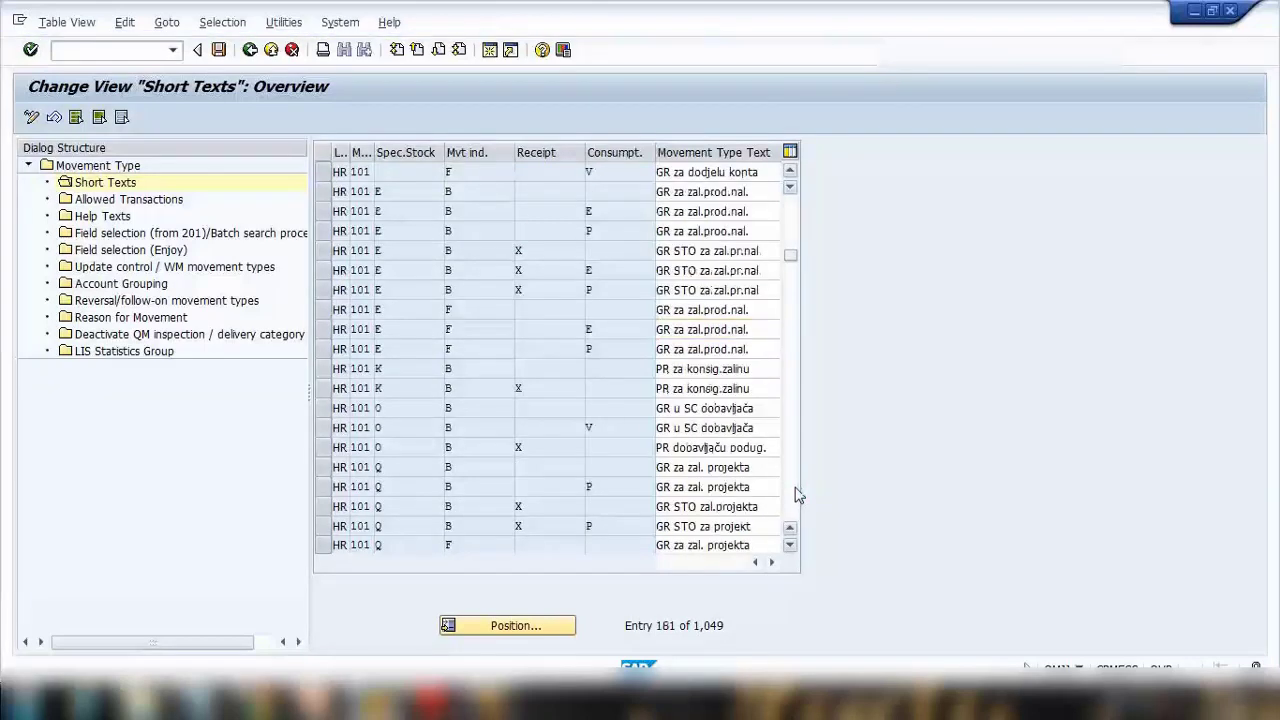
left_click(792, 497)
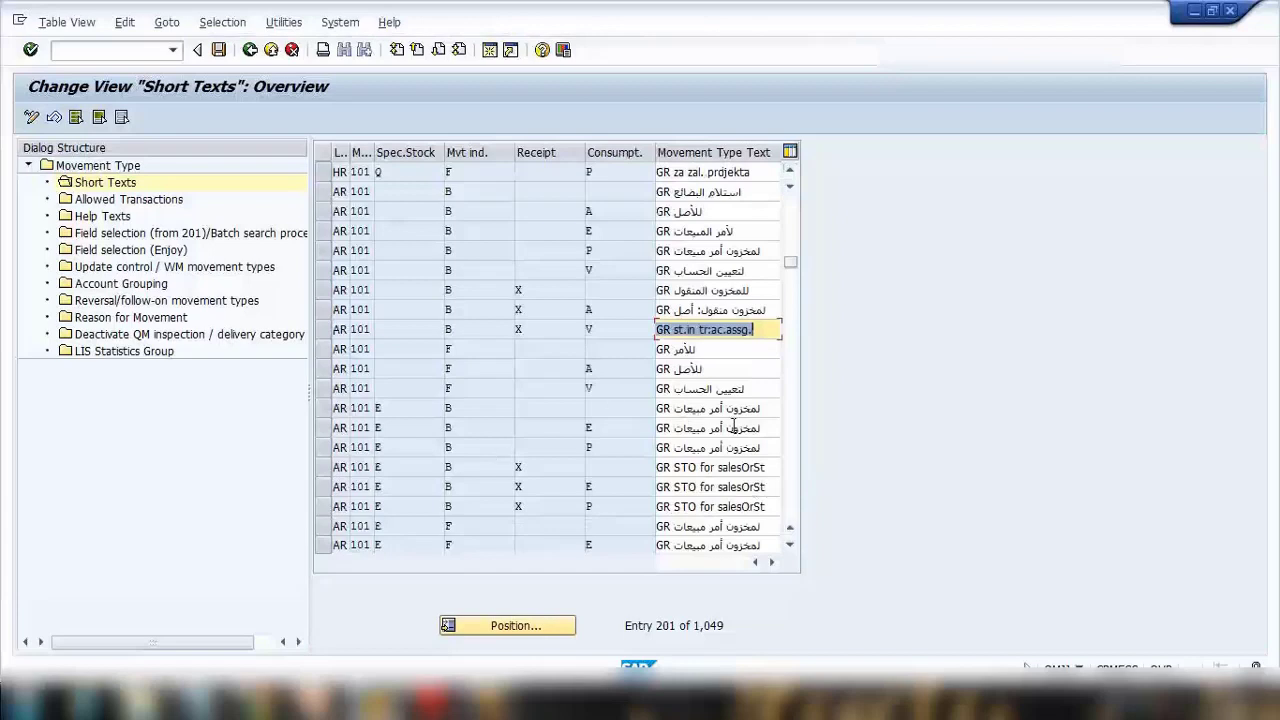
left_click(733, 427)
left_click(346, 428)
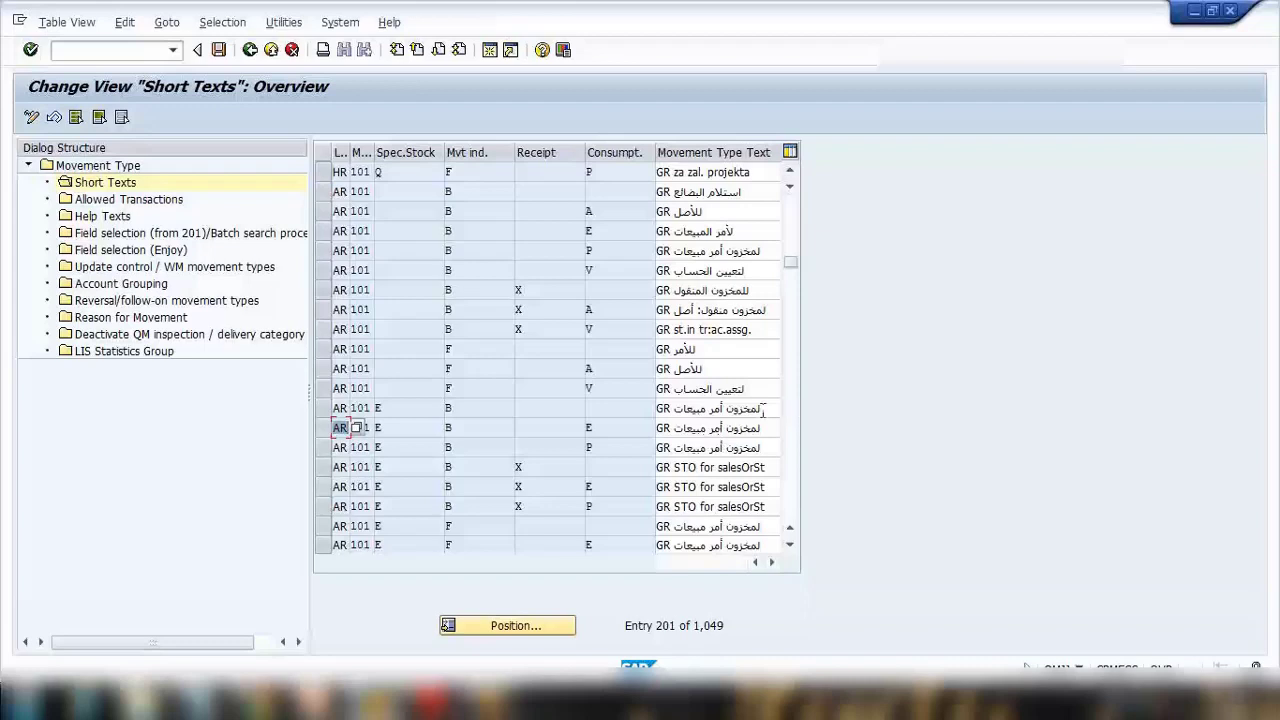
left_click(700, 408)
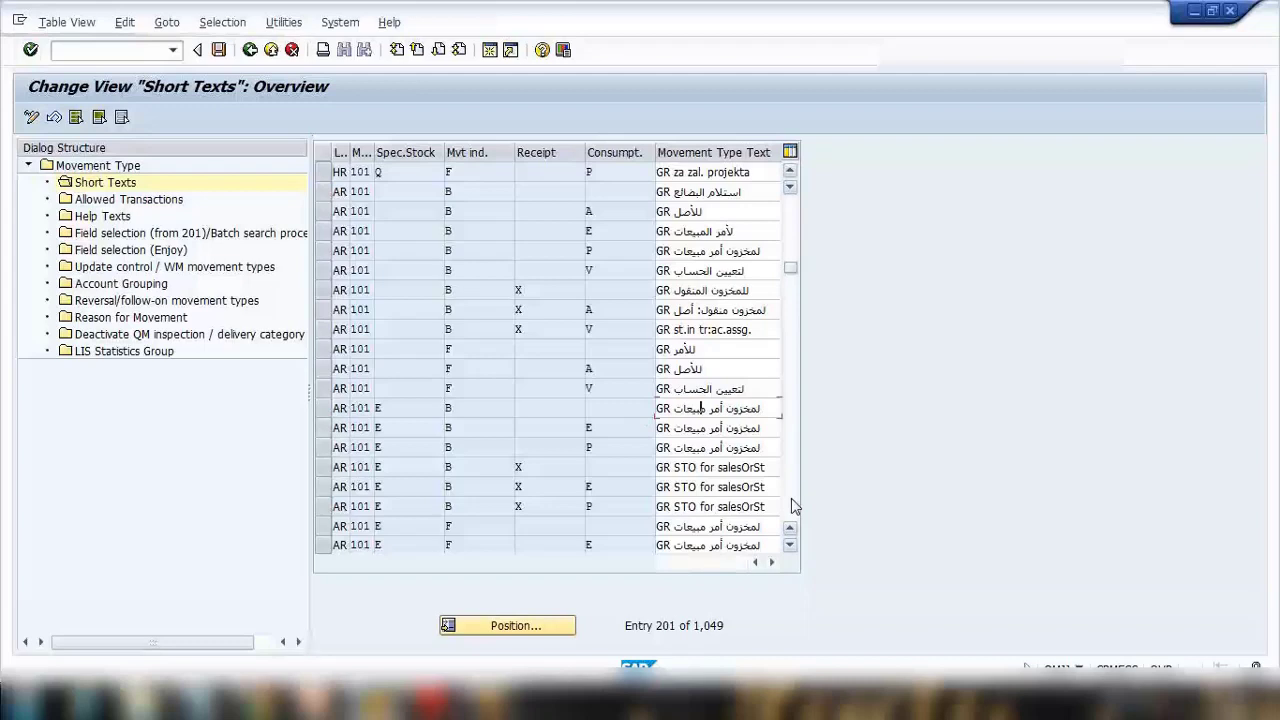
scroll(791, 498, "down", 2)
scroll(791, 498, "down", 1)
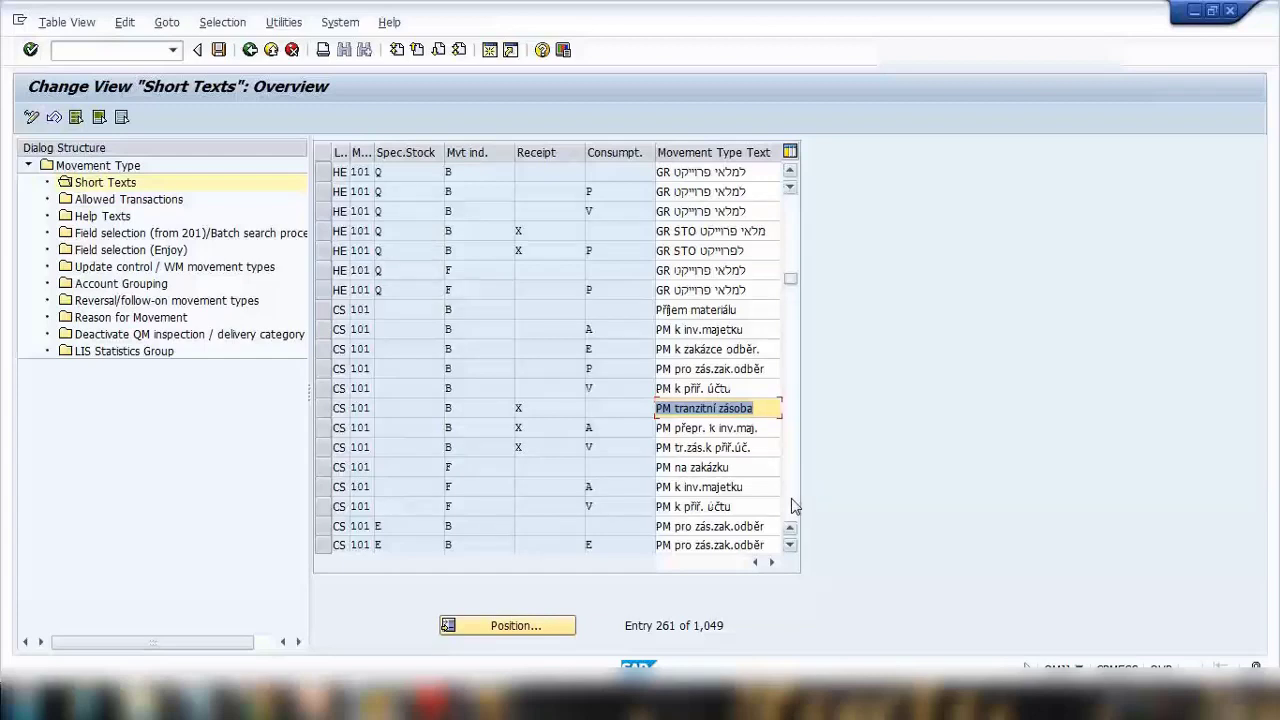
Position the Short Texts list on language EN, select GR for asset, and list Movement Indicator values.
left_click(791, 500)
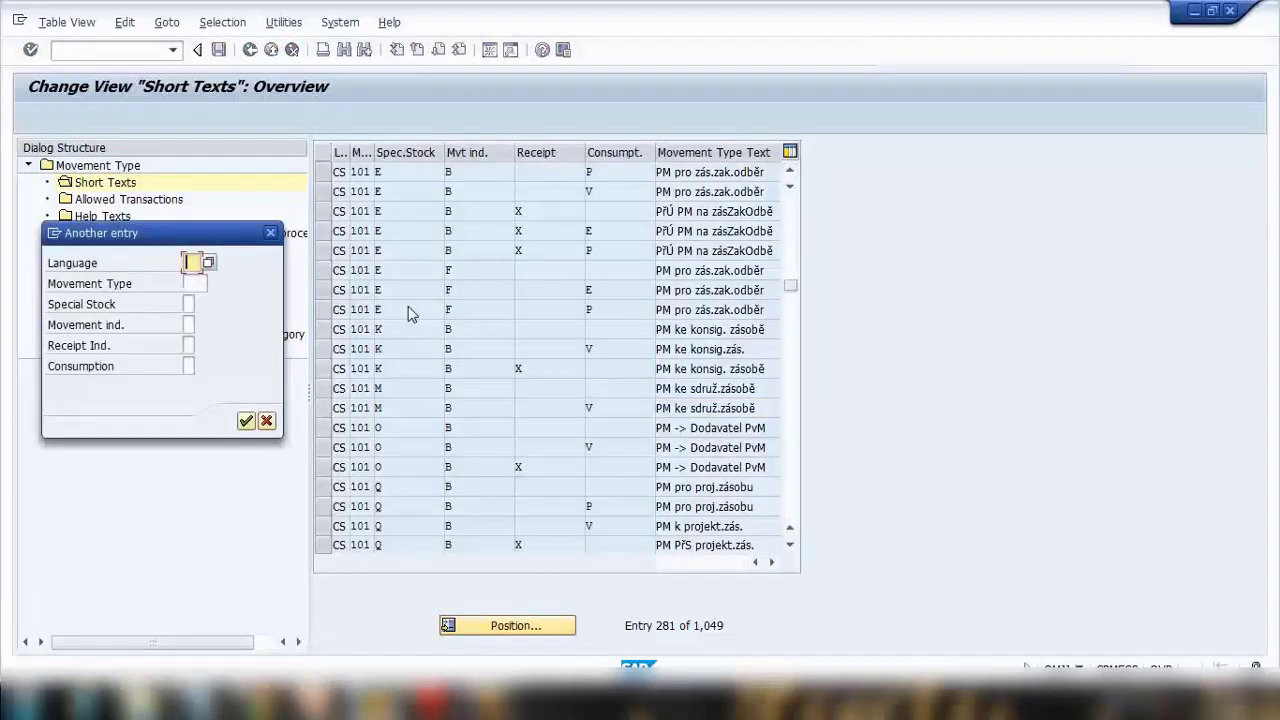
type("EN")
key("Return")
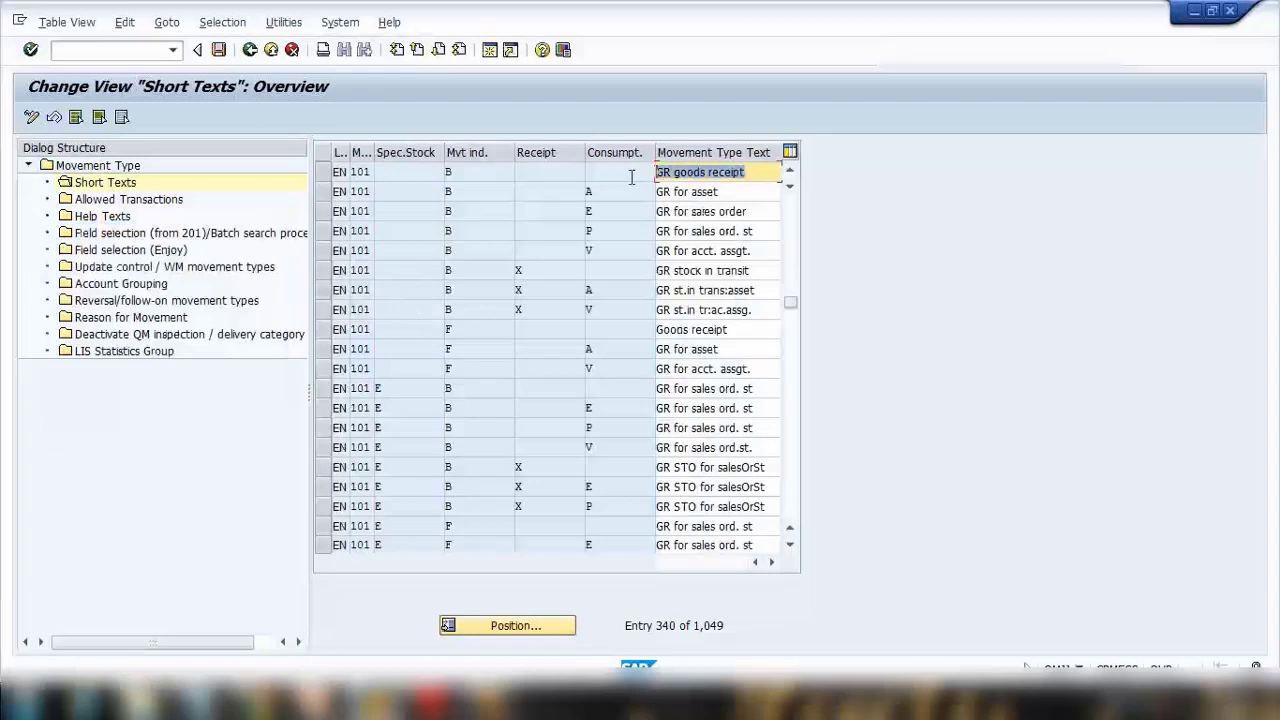
left_click(326, 193)
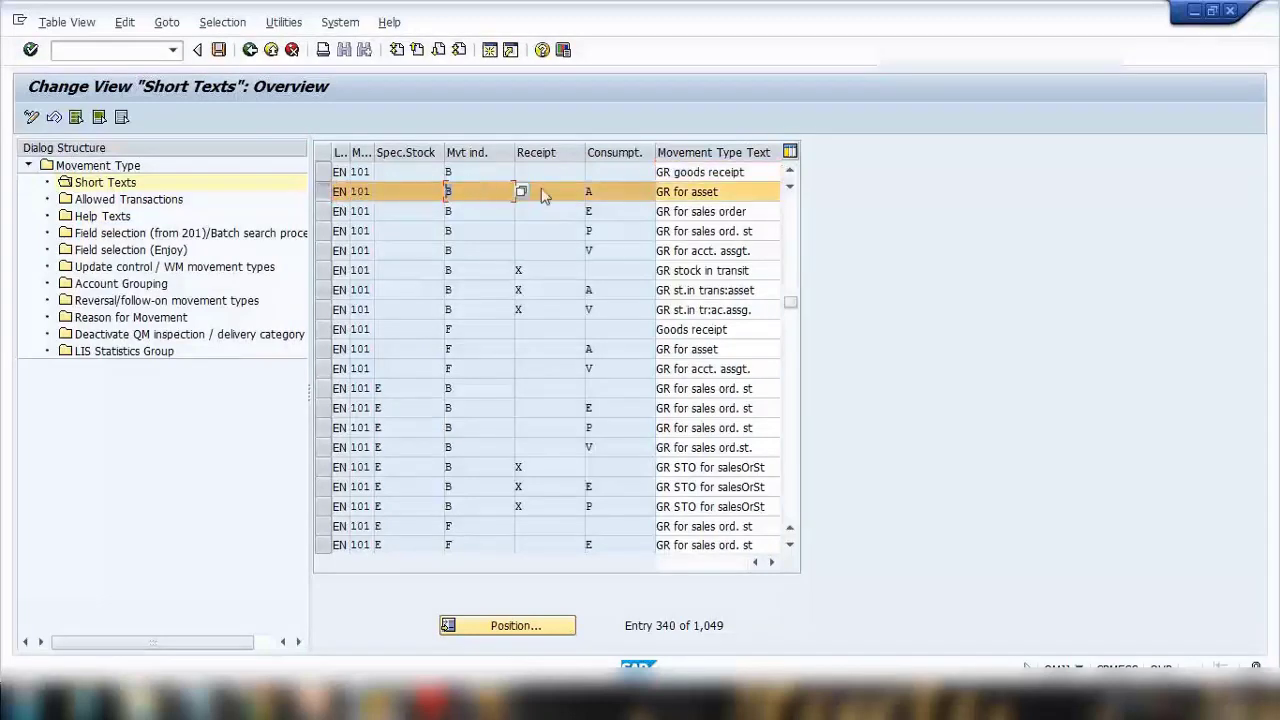
key("F4")
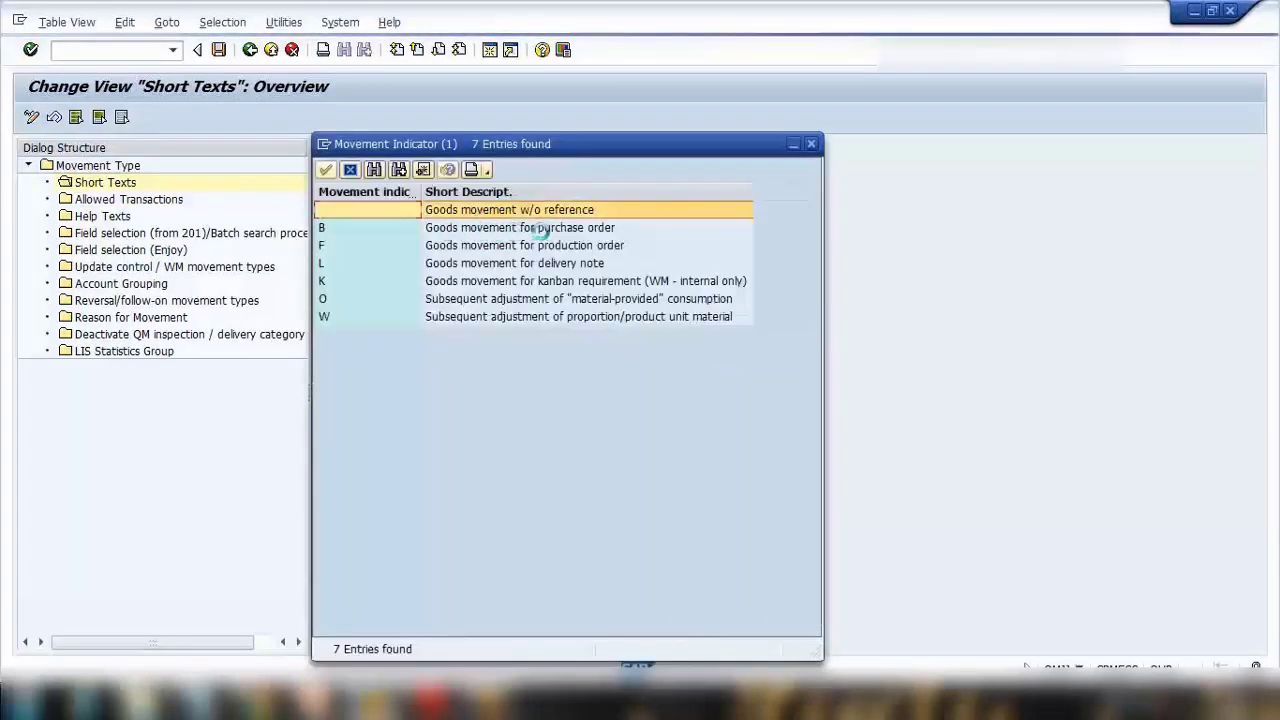
left_click(548, 229)
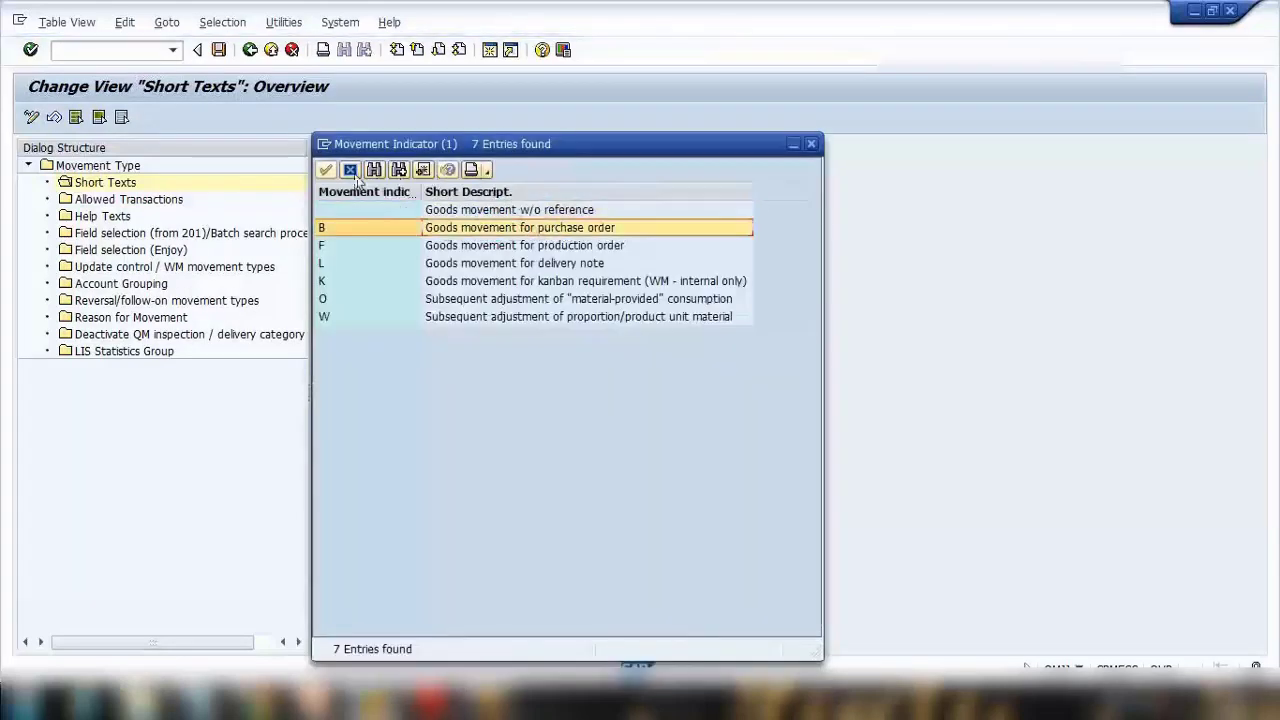
left_click(326, 169)
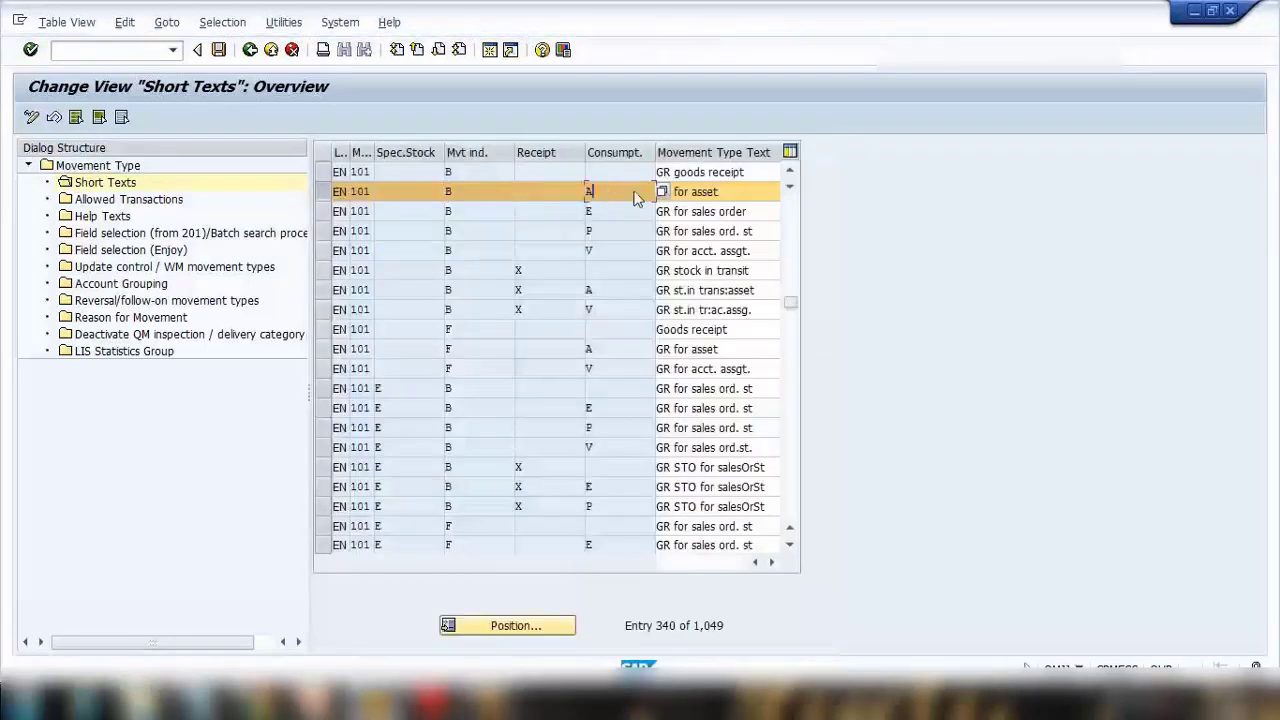
key("F4")
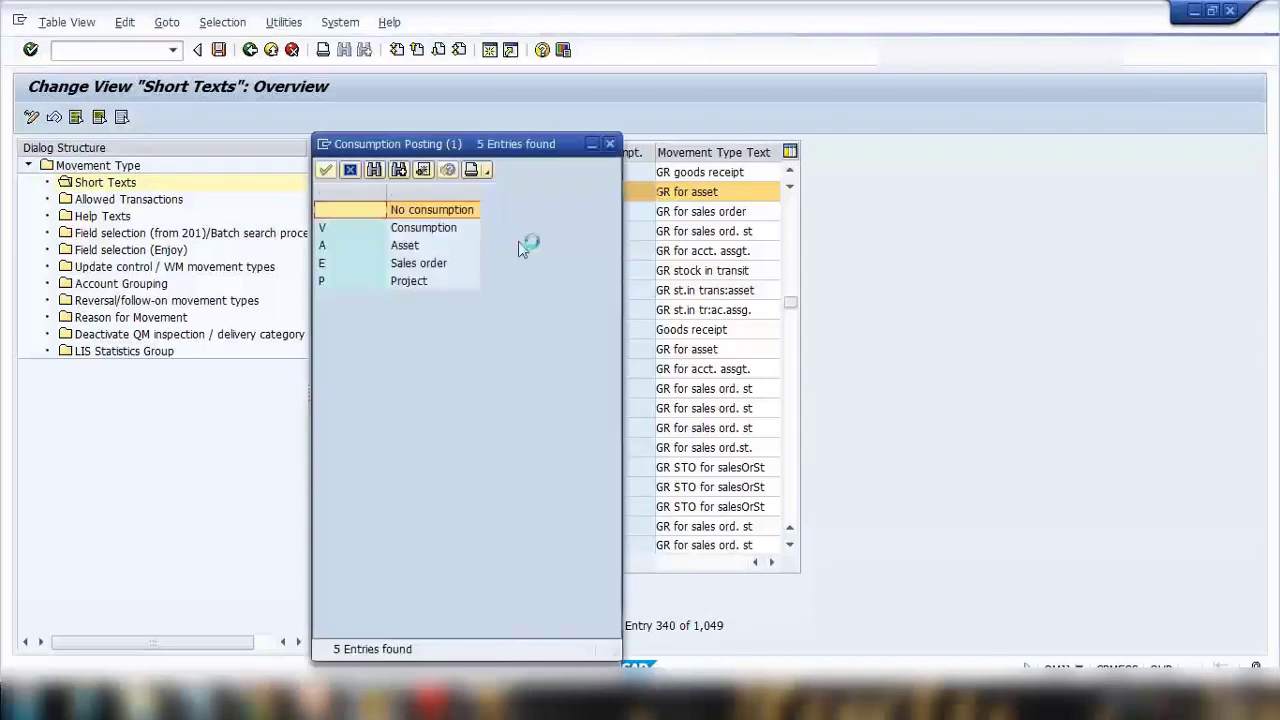
left_click(418, 246)
left_click(609, 144)
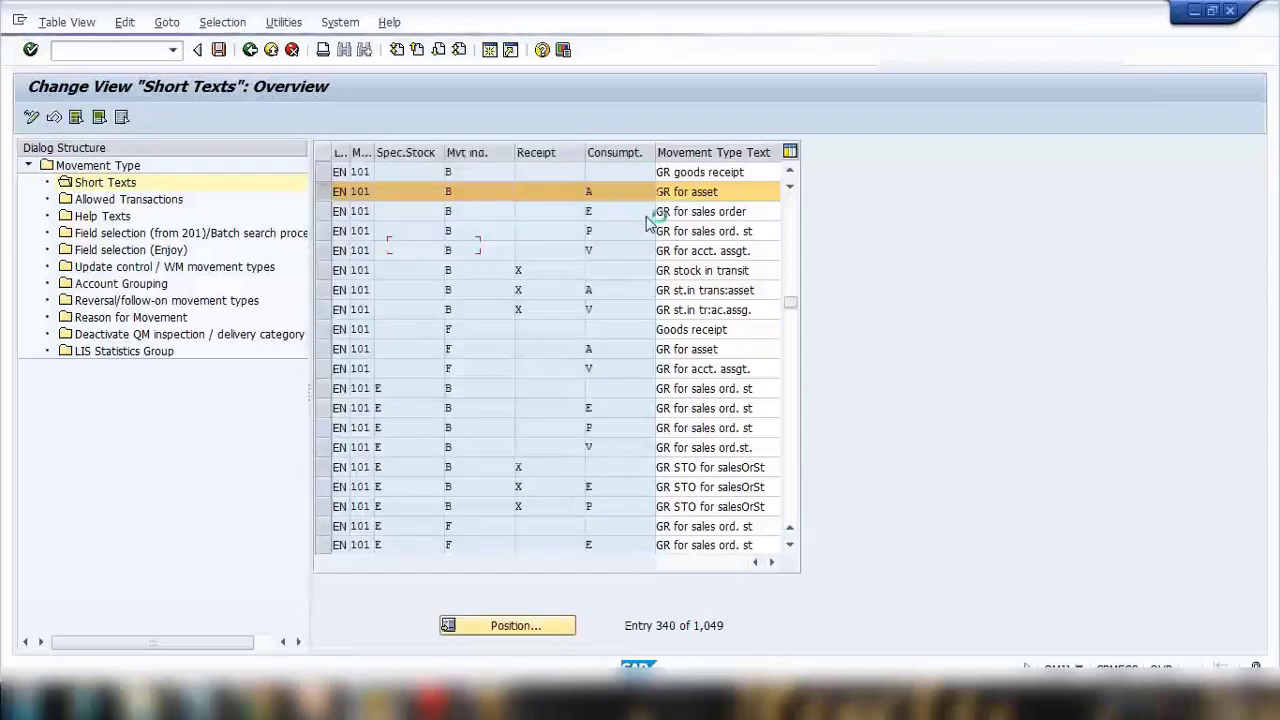
left_click_drag(720, 191, 647, 190)
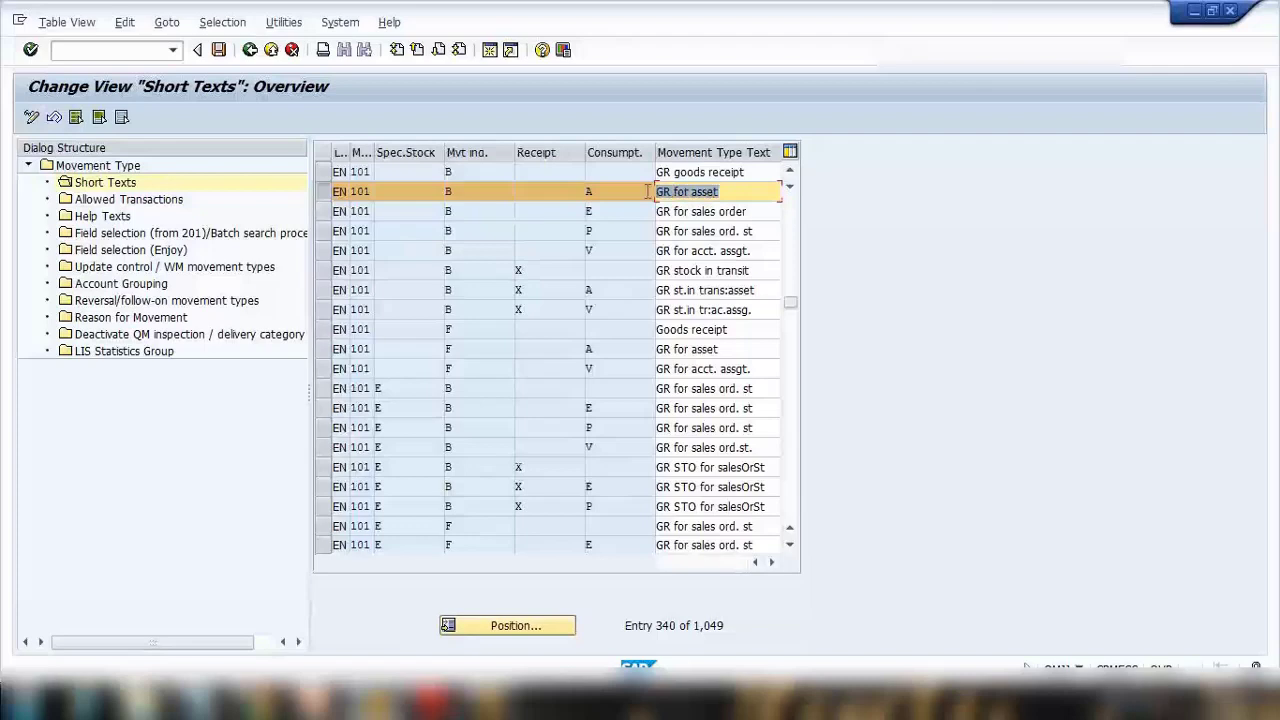
left_click_drag(750, 172, 661, 173)
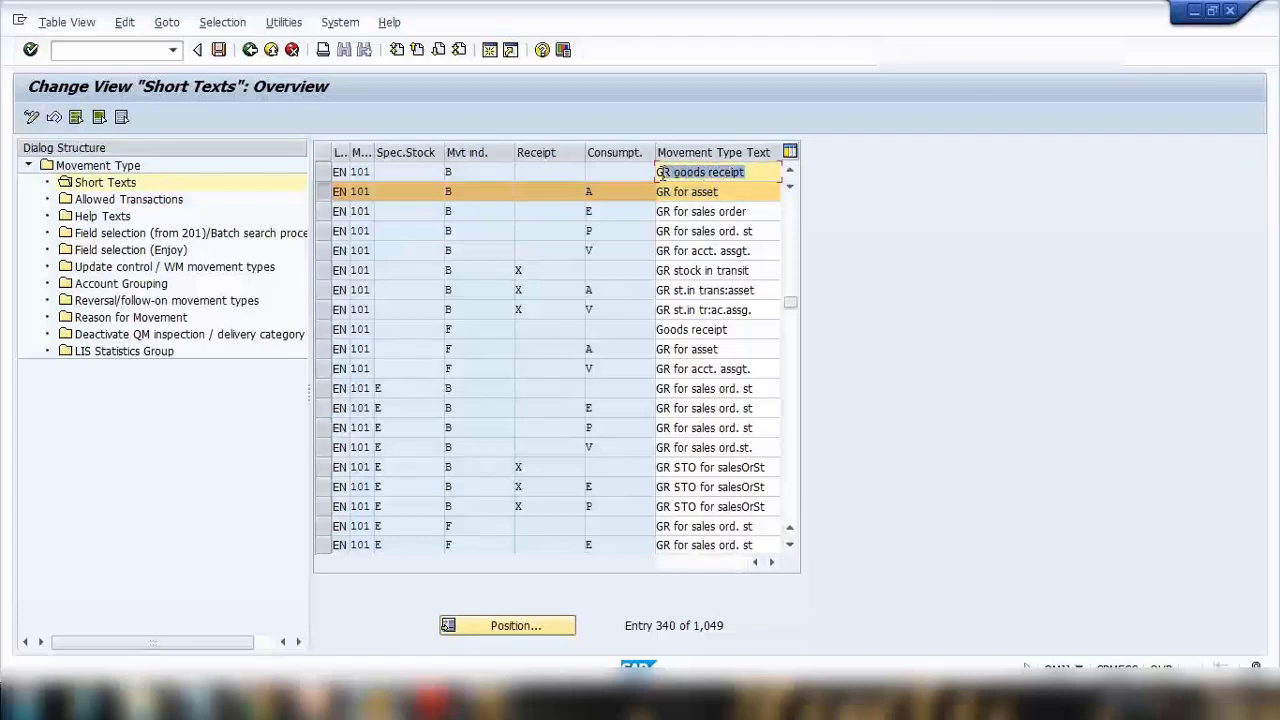
left_click(340, 211)
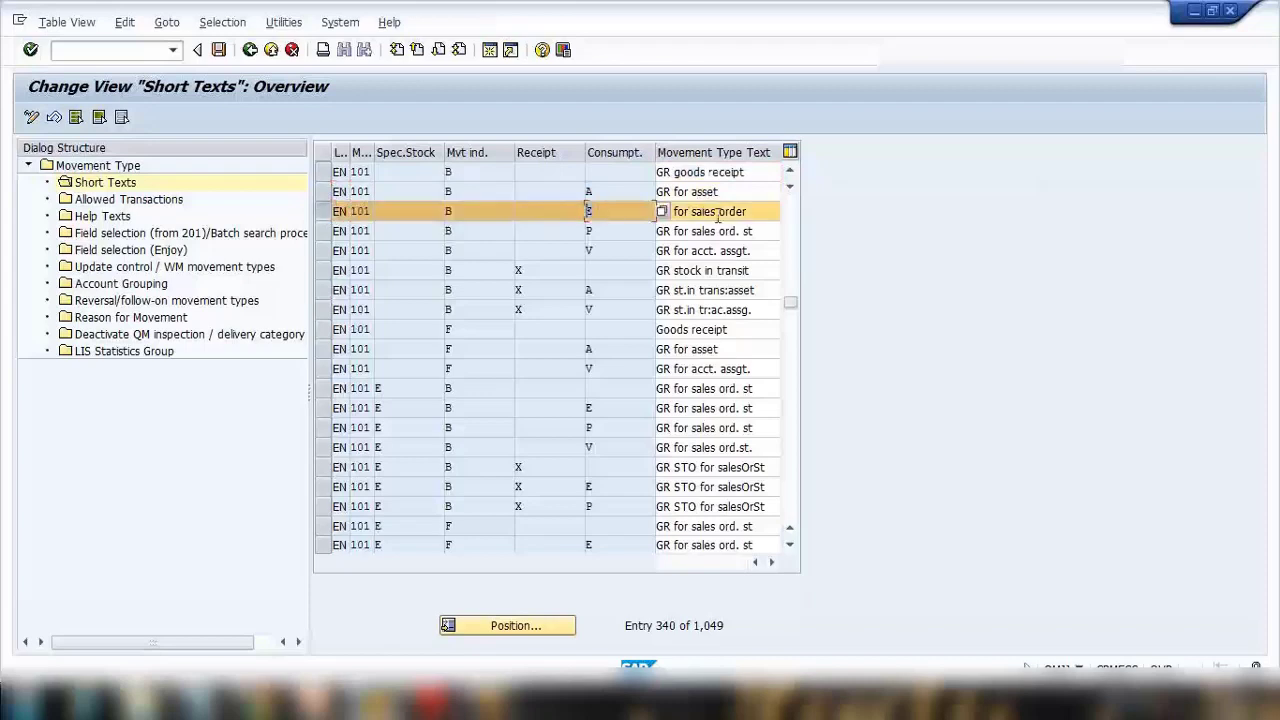
left_click_drag(750, 211, 637, 208)
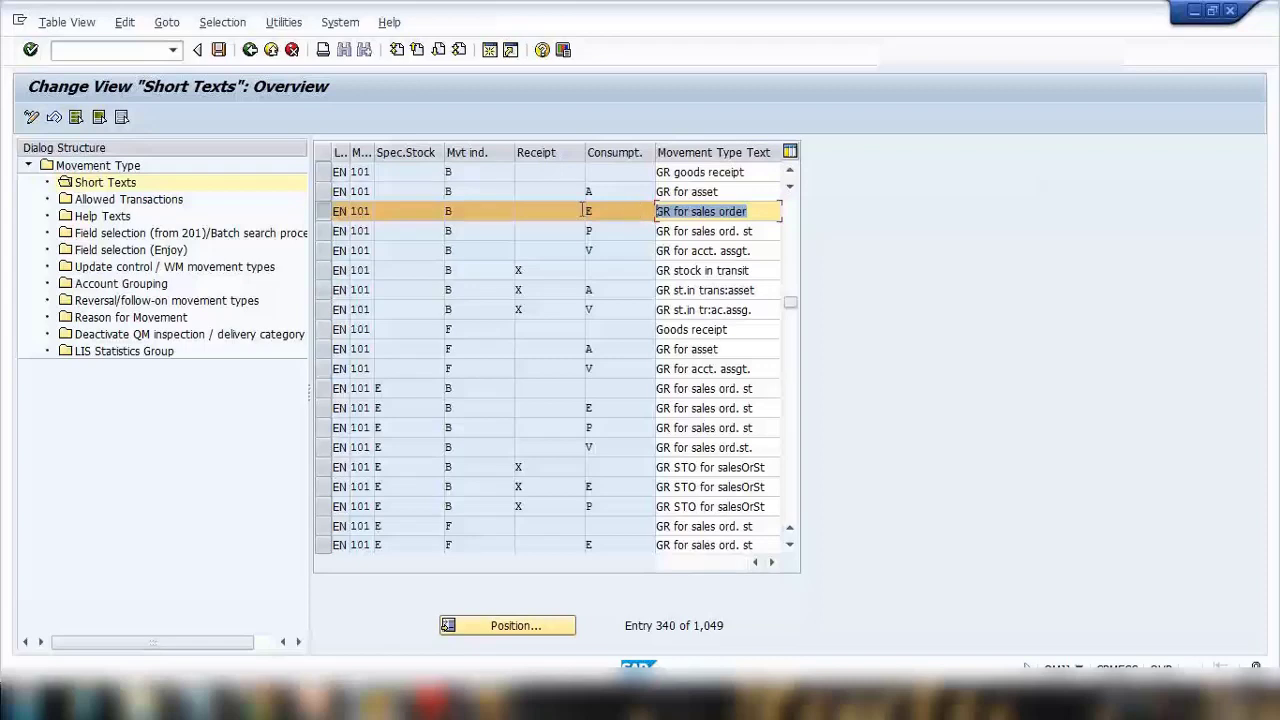
Open Allowed Transactions for movement type 101 and widen the TCode column.
left_click(88, 200)
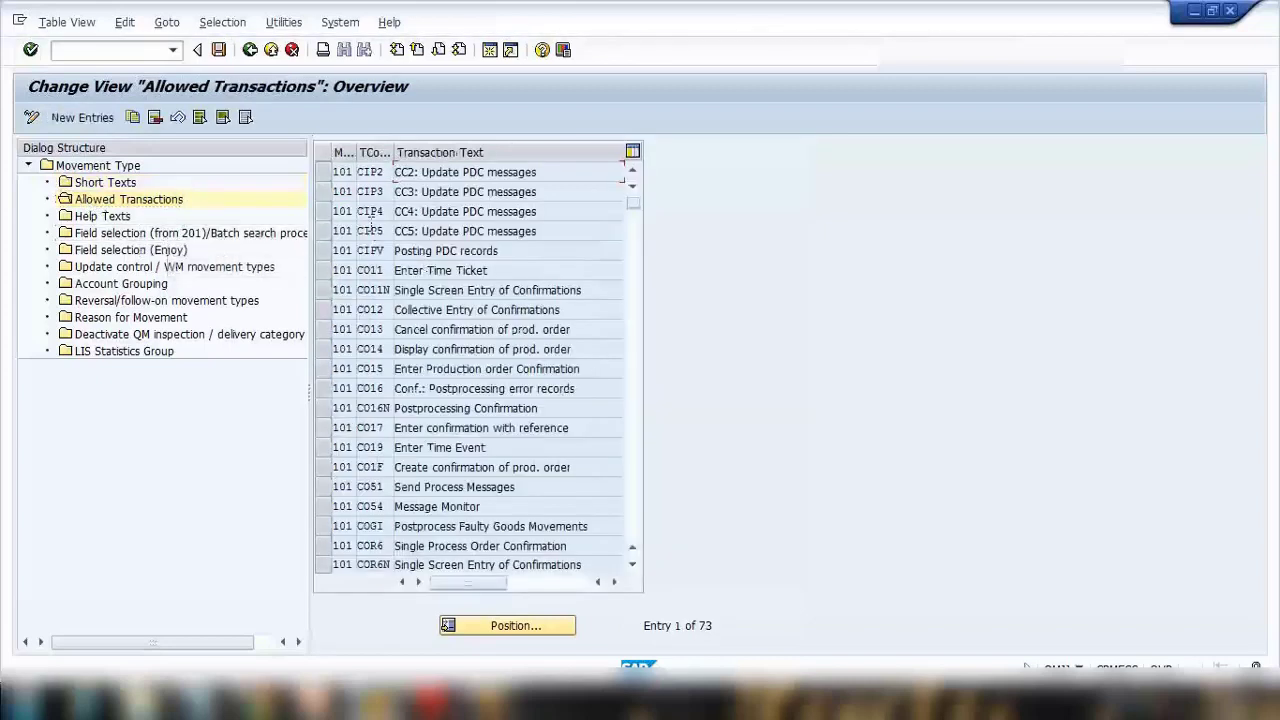
left_click(370, 213)
left_click_drag(394, 282, 426, 286)
left_click(405, 350)
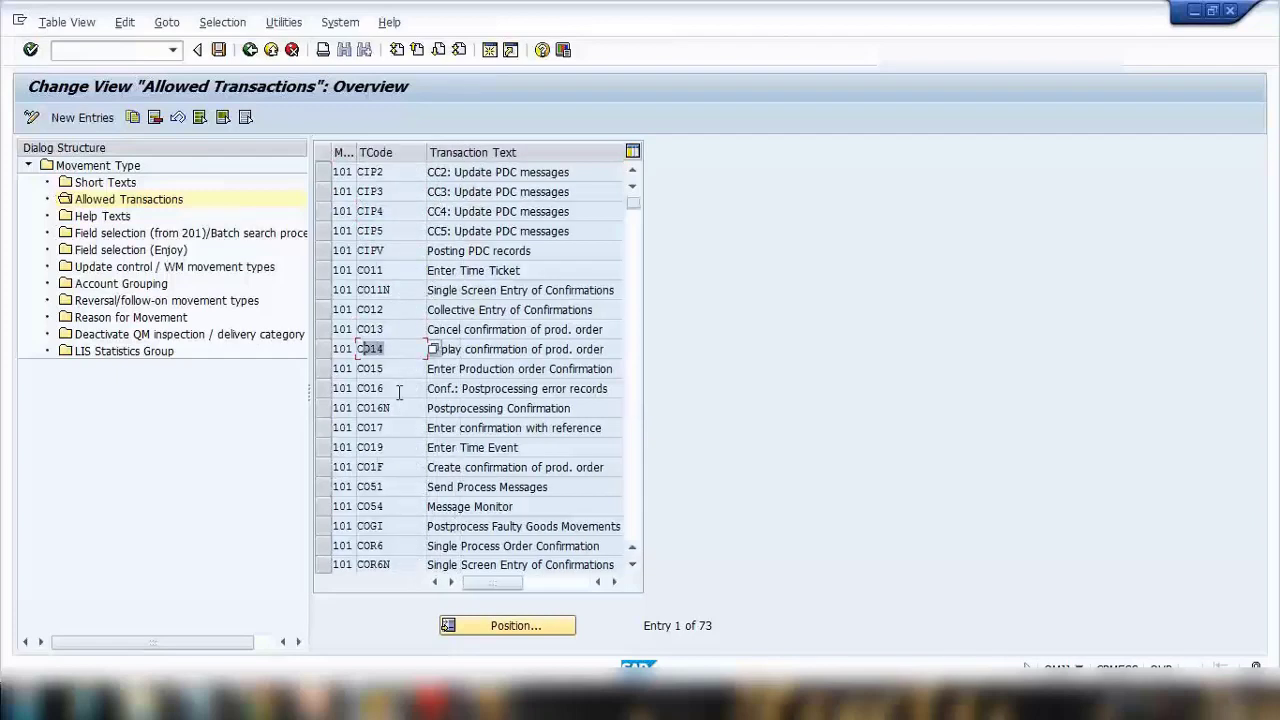
left_click(403, 312)
left_click(401, 274)
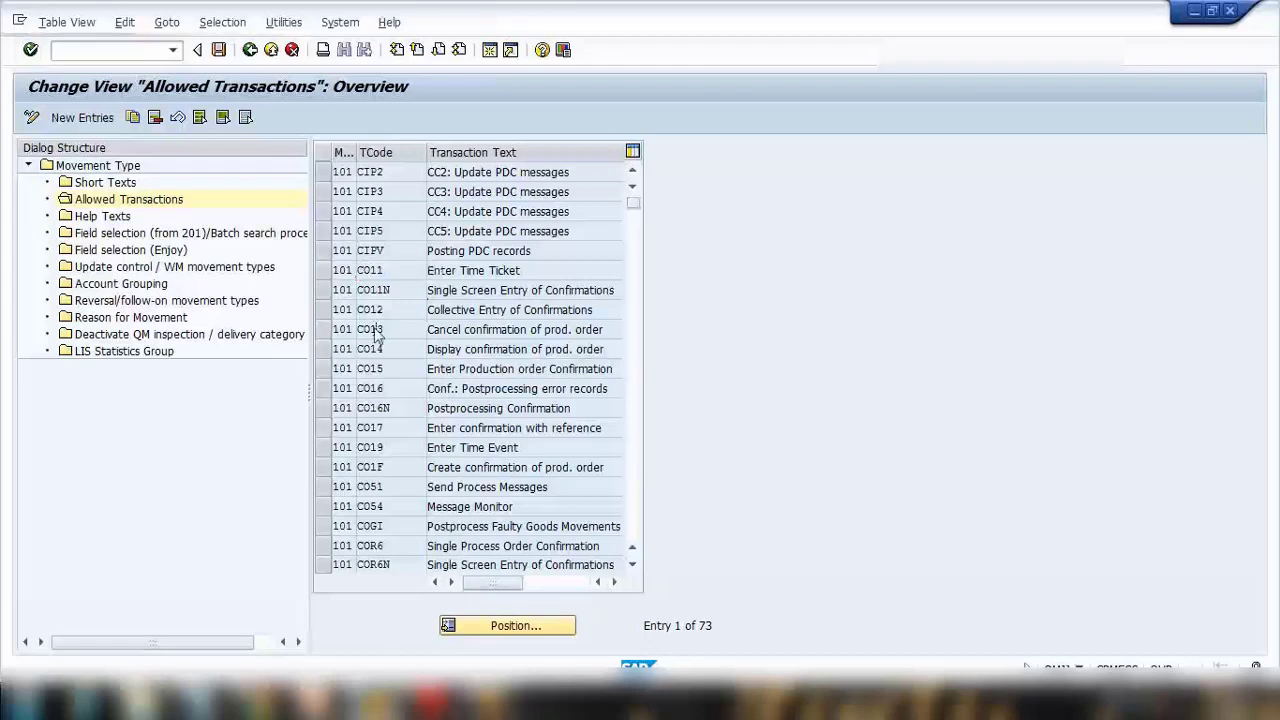
Scroll through the 73 transaction codes past ME23 and select MIGO Goods Movement.
scroll(375, 329, "down", 4)
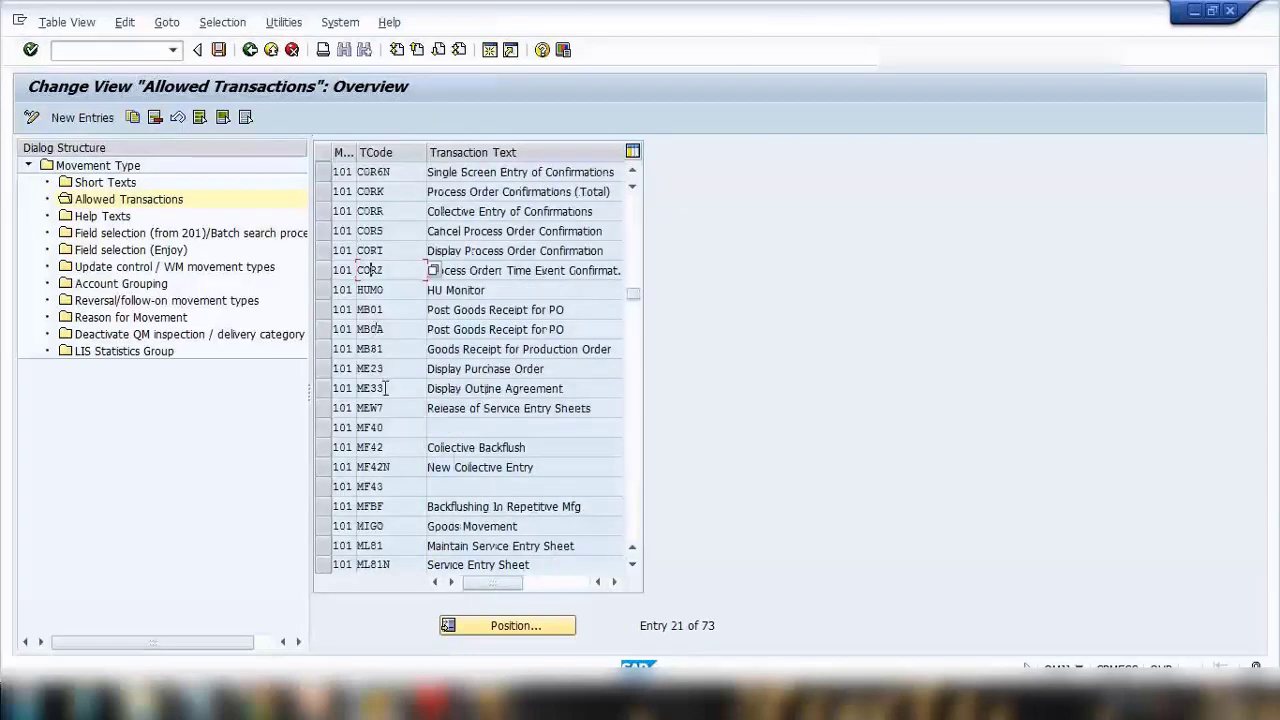
scroll(374, 340, "down", 1)
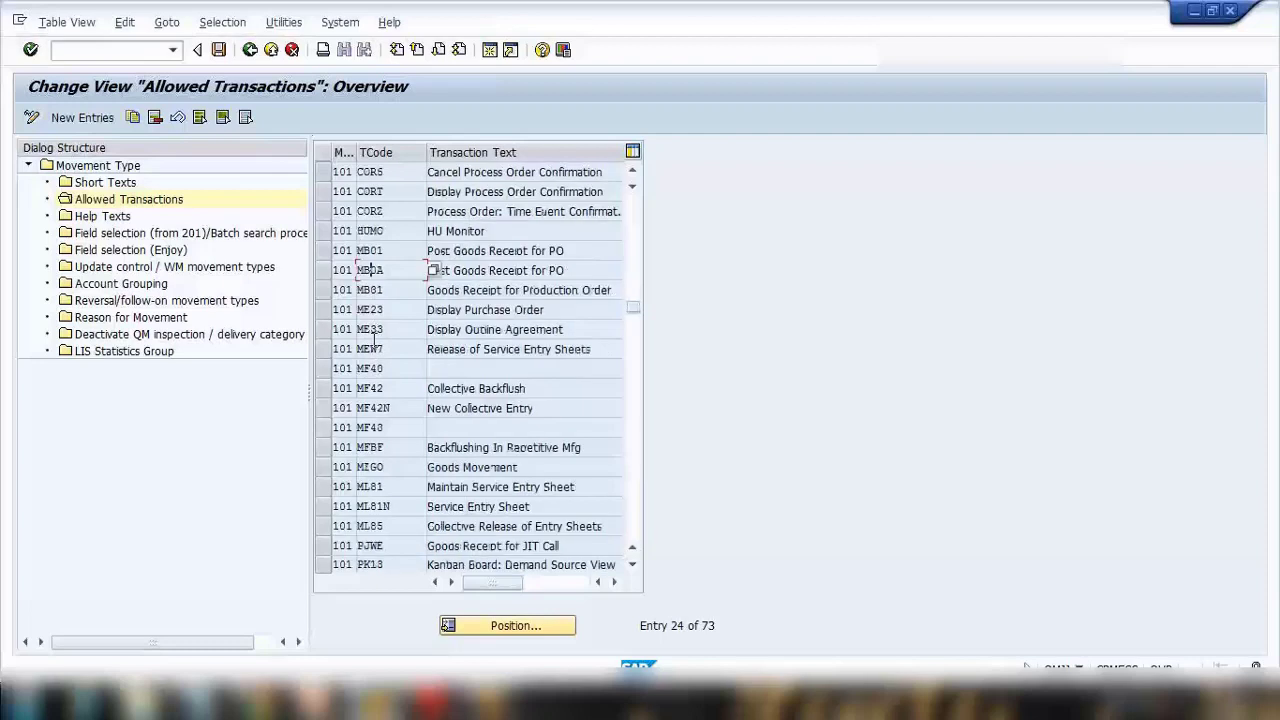
left_click(323, 312)
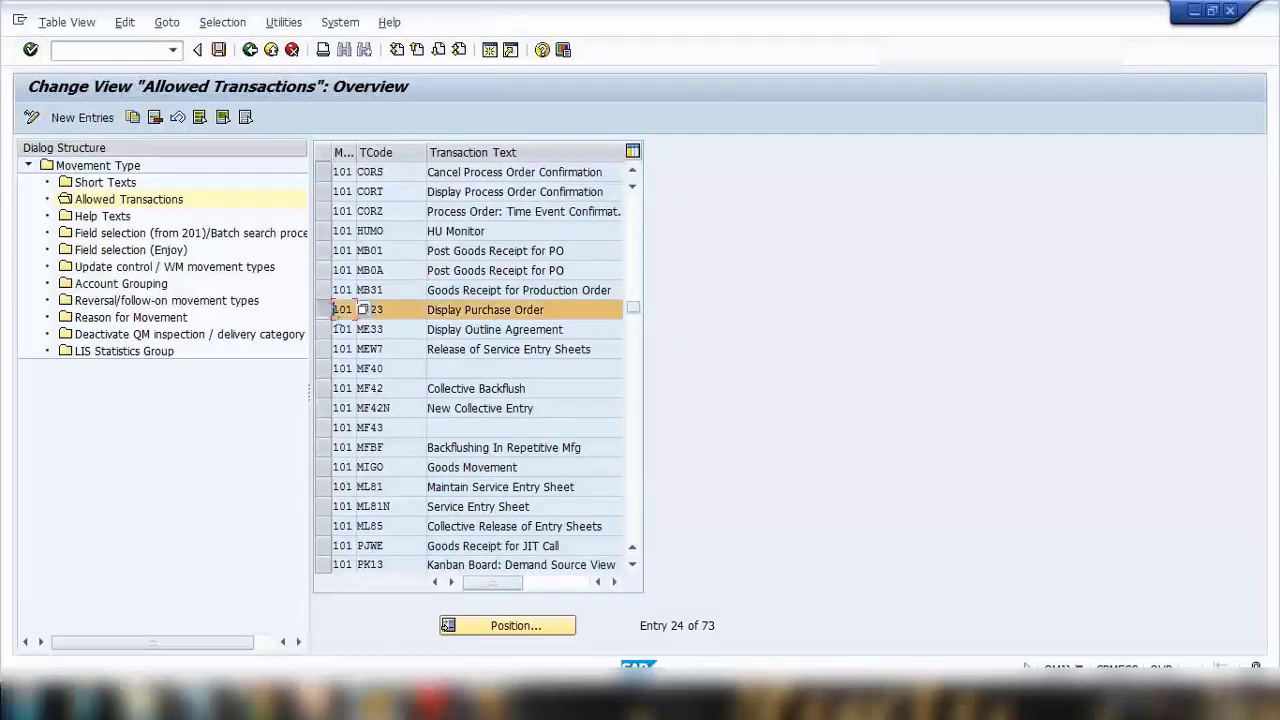
left_click(325, 312)
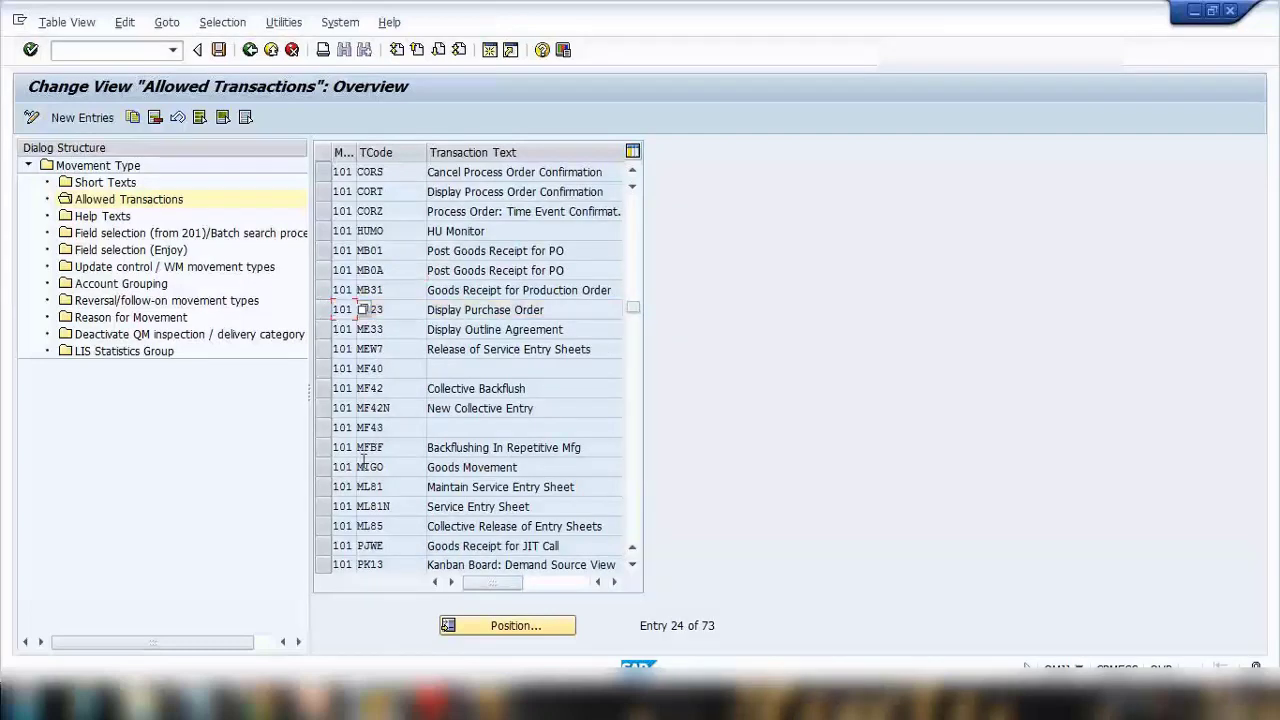
left_click(330, 467)
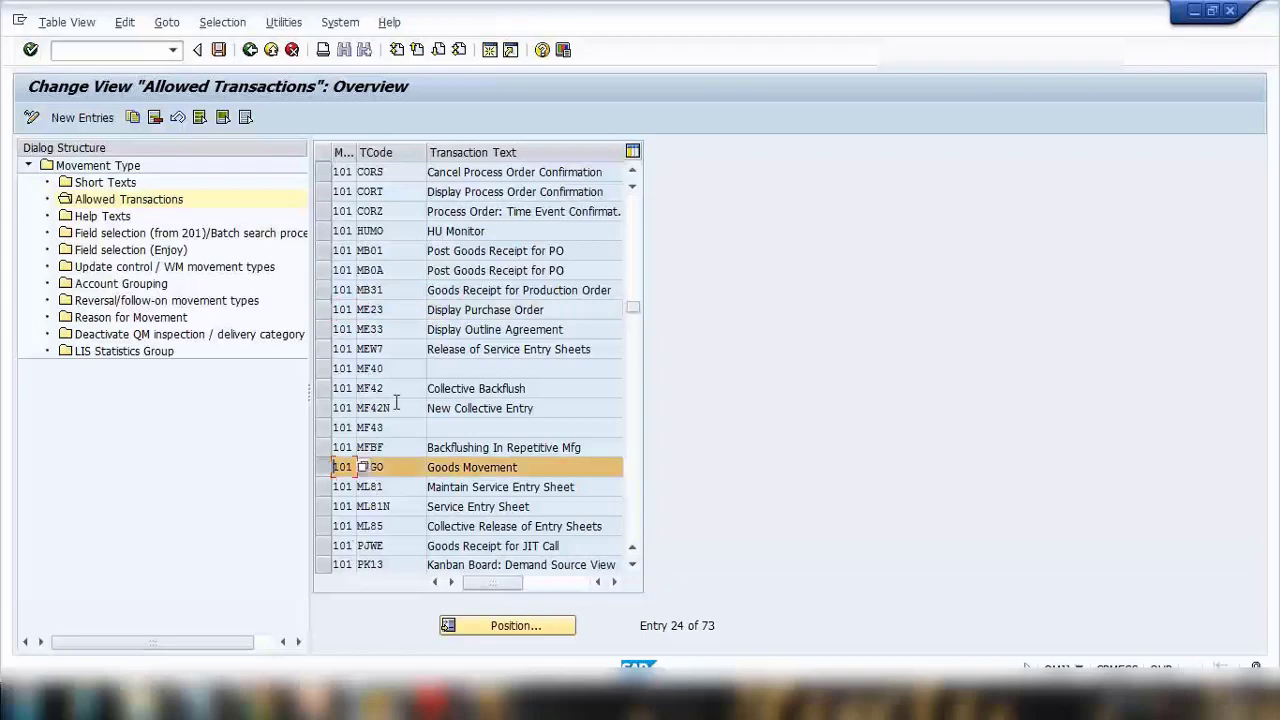